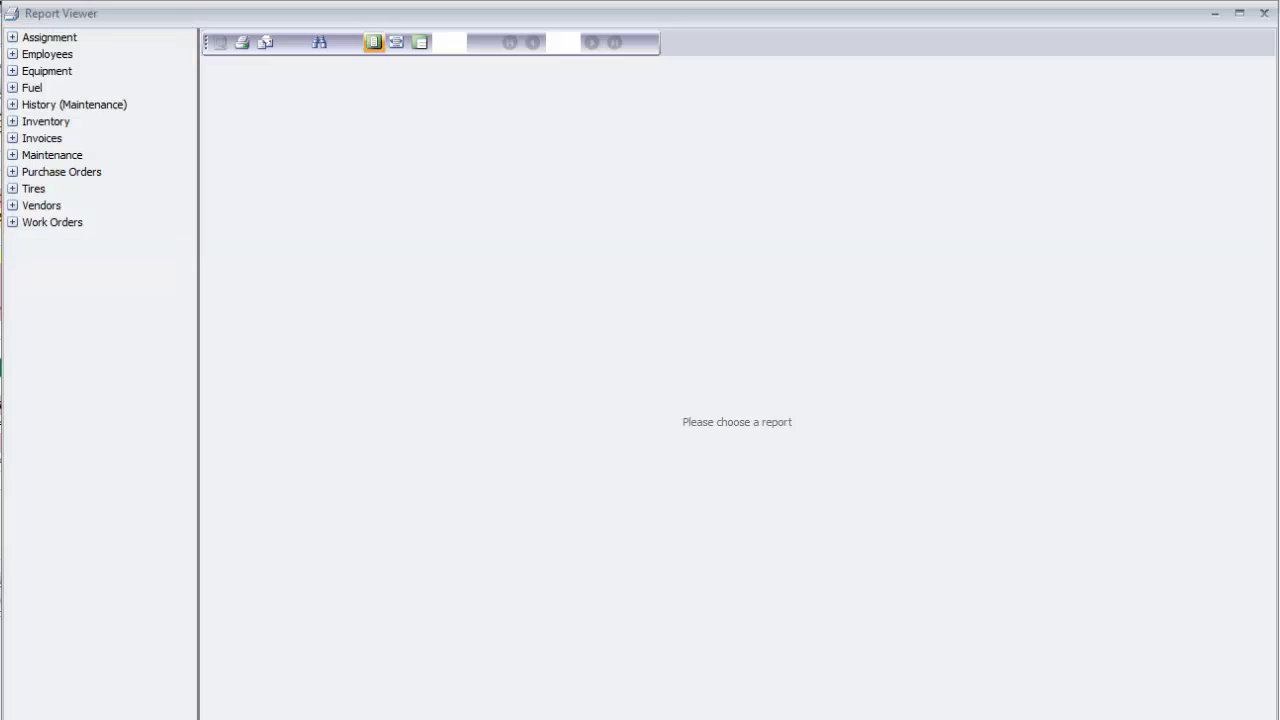
# Load the Repair Only (Detailed) report from History (Maintenance) and view it at 100% zoom
pyautogui.click(13, 105)
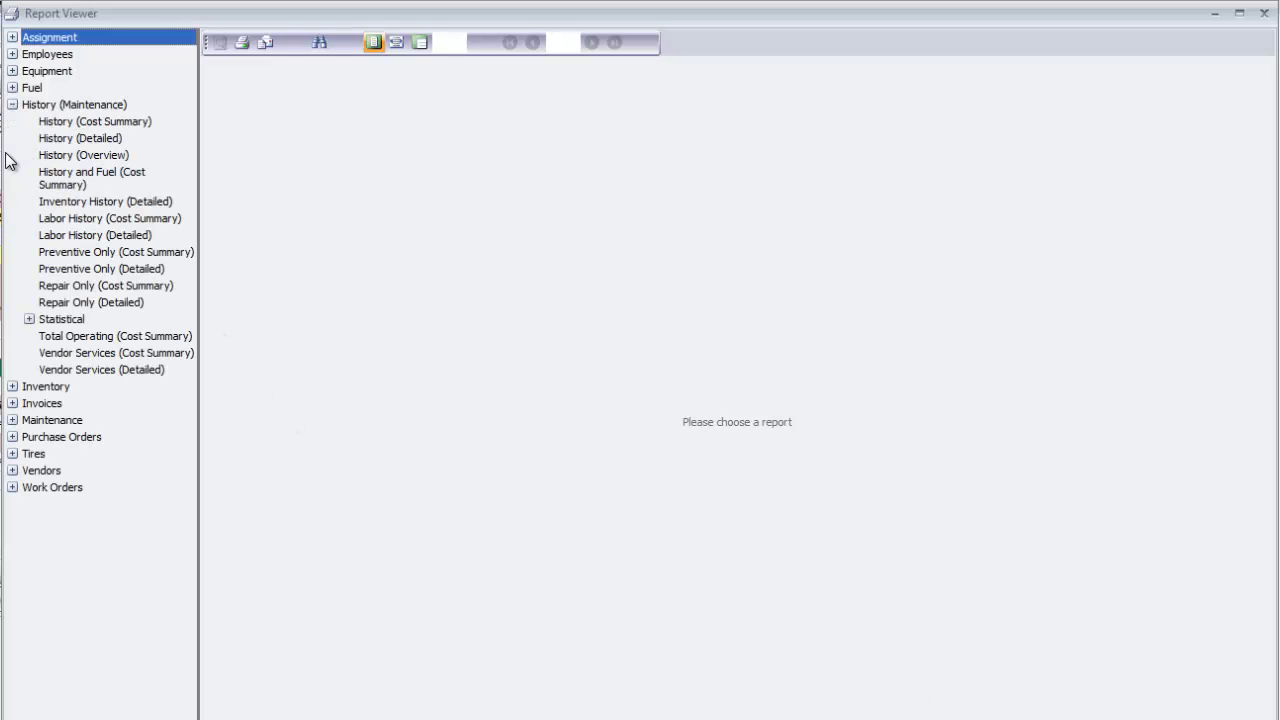
pyautogui.click(29, 320)
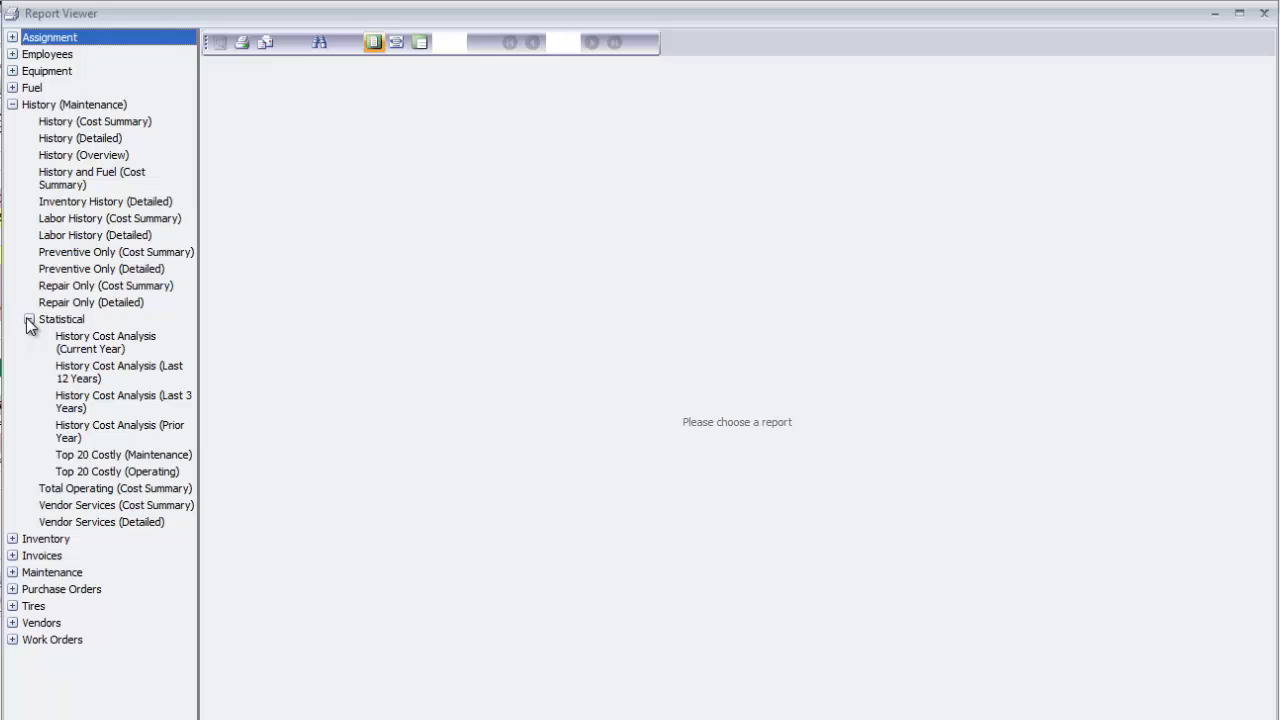
pyautogui.click(130, 303)
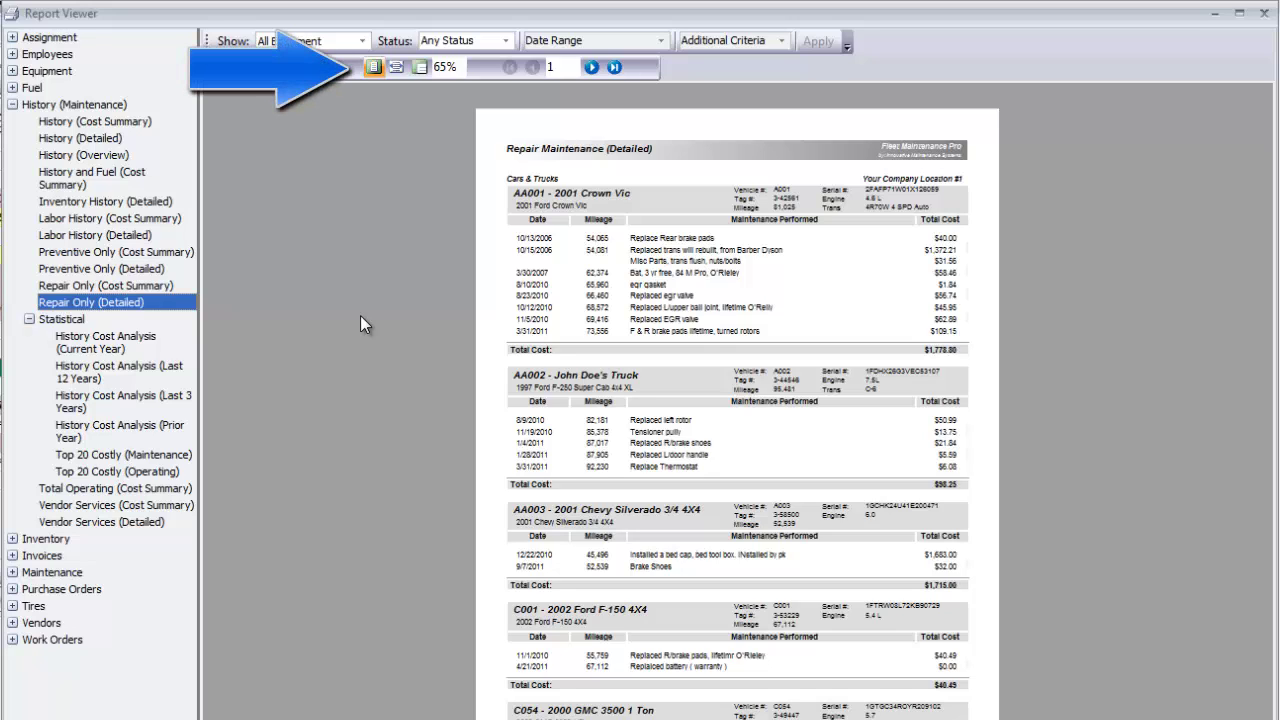
pyautogui.click(372, 68)
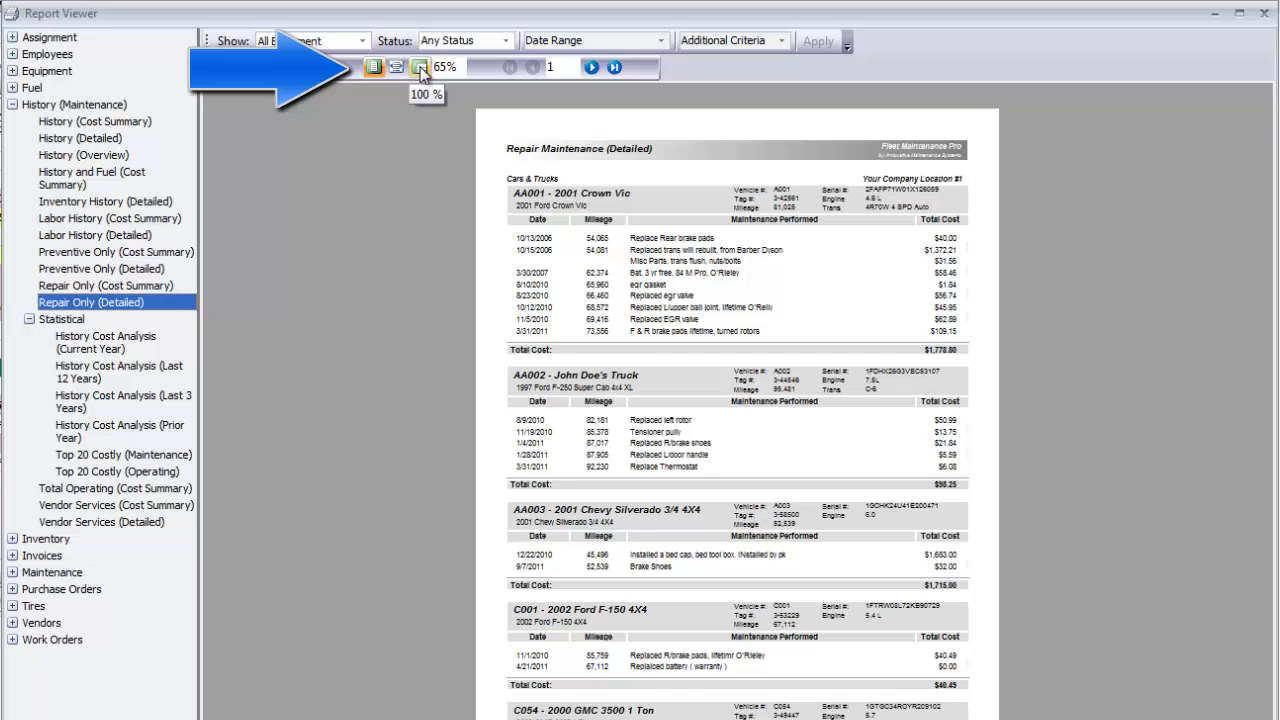
pyautogui.click(421, 68)
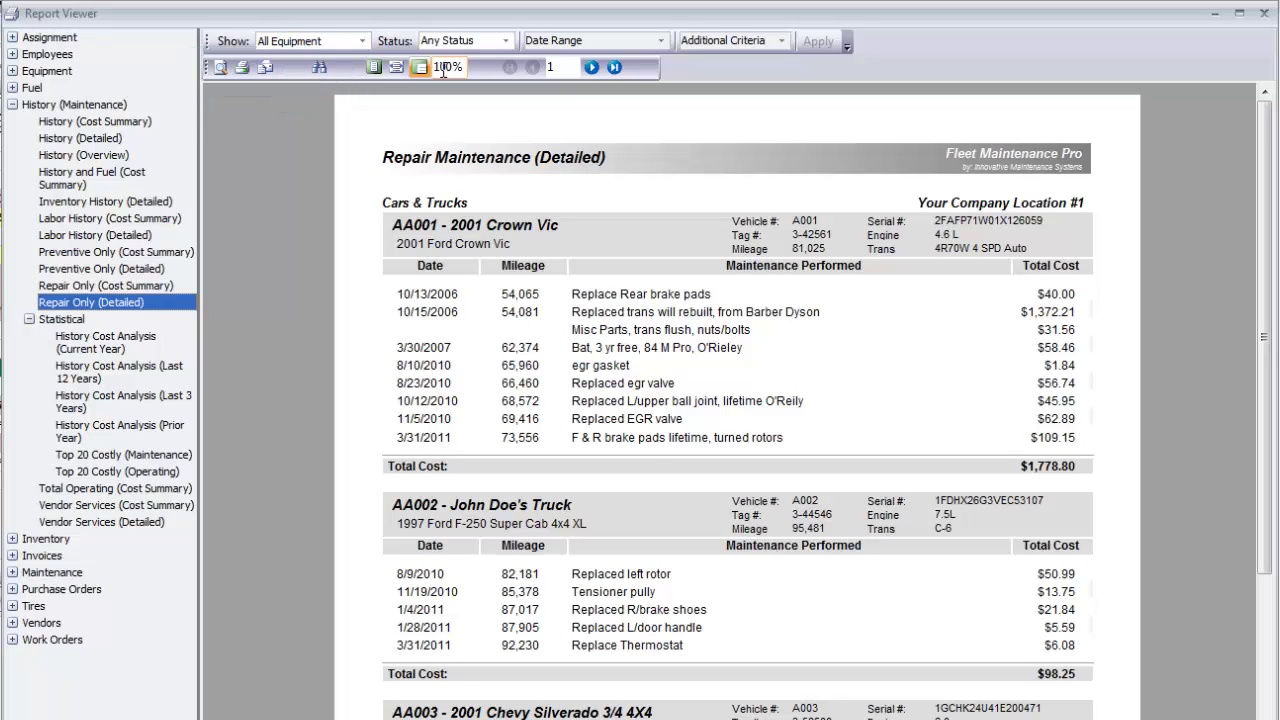
# Browse the report to the next page, last page and page 3, then back to the first page
pyautogui.click(592, 67)
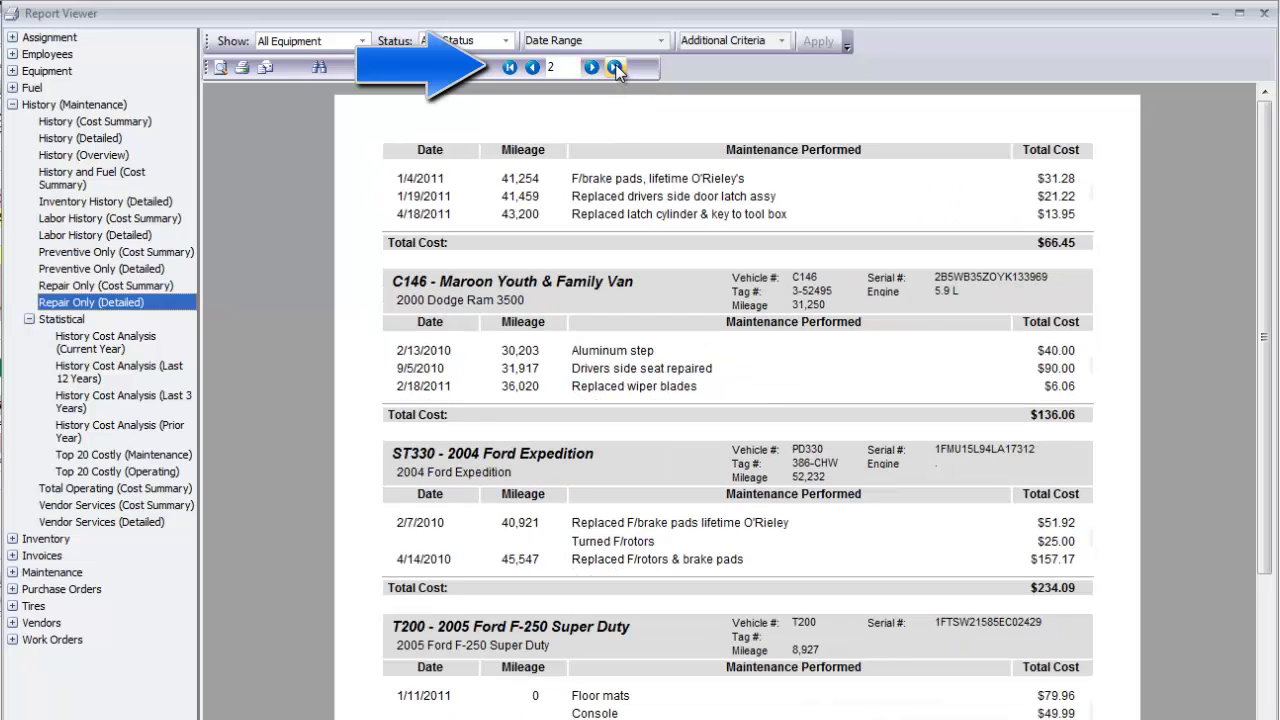
pyautogui.click(615, 67)
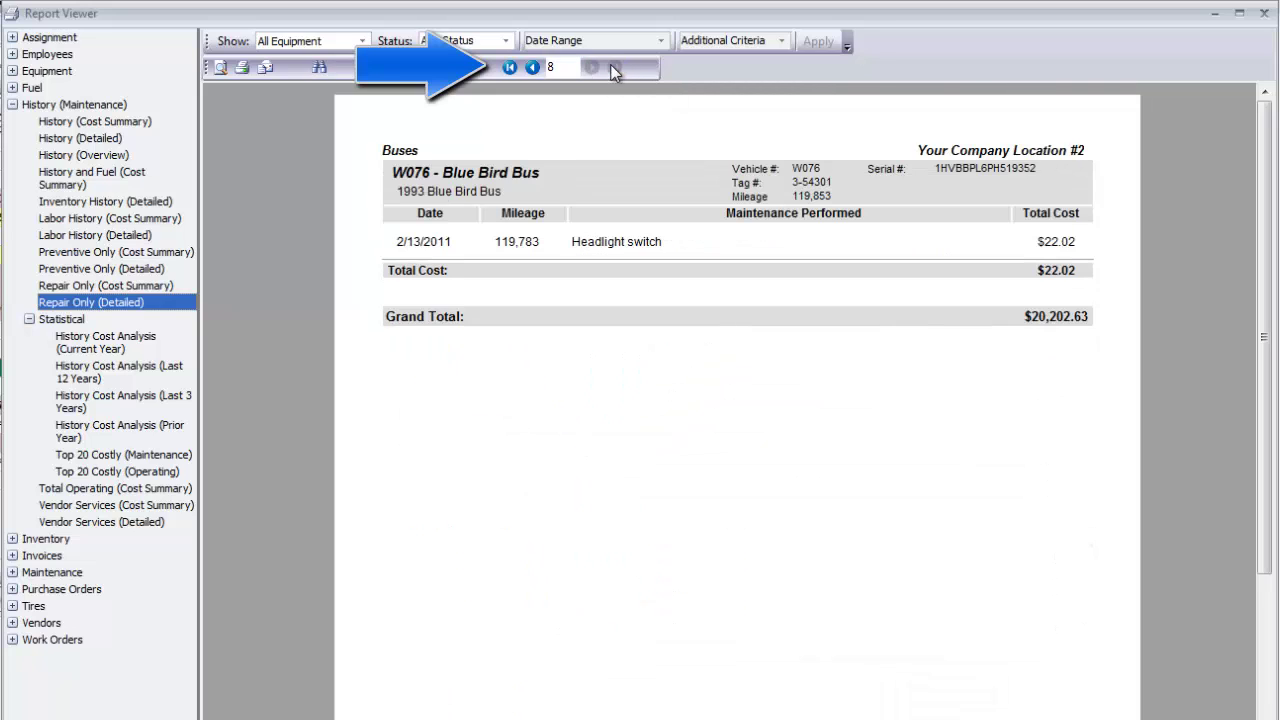
pyautogui.doubleClick(557, 67)
pyautogui.write('3')
pyautogui.press('Return')
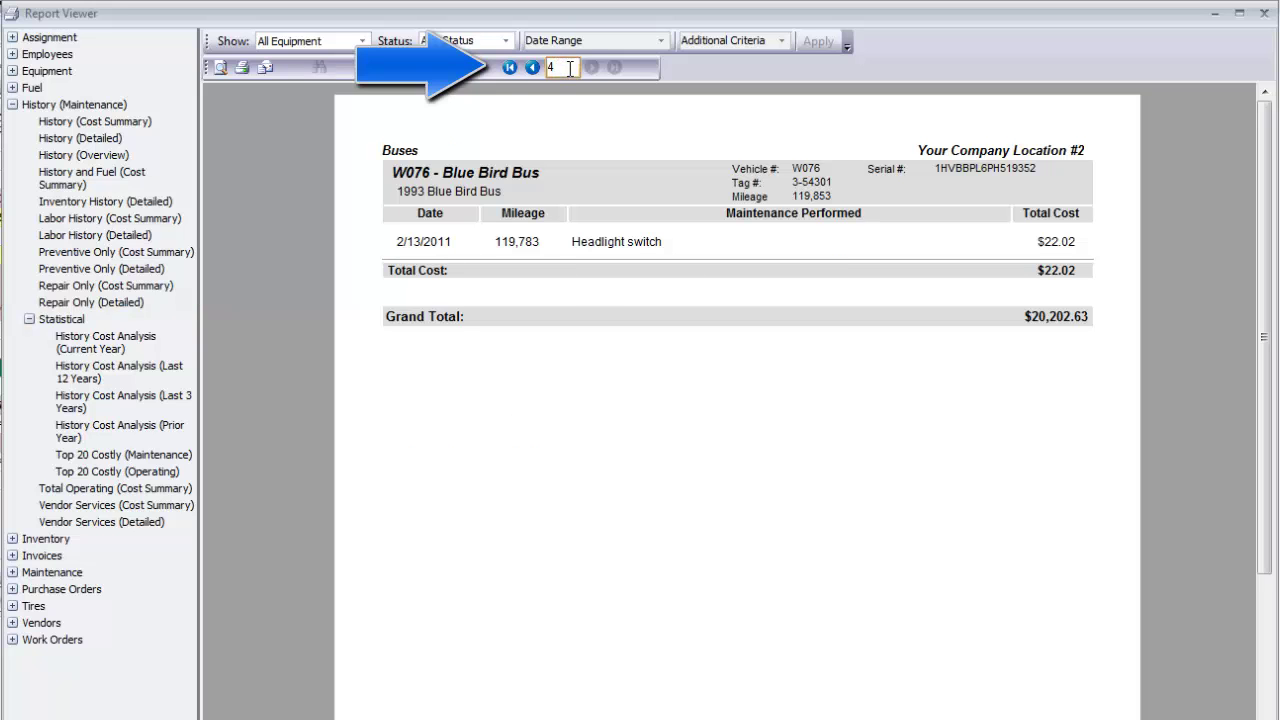
pyautogui.click(509, 67)
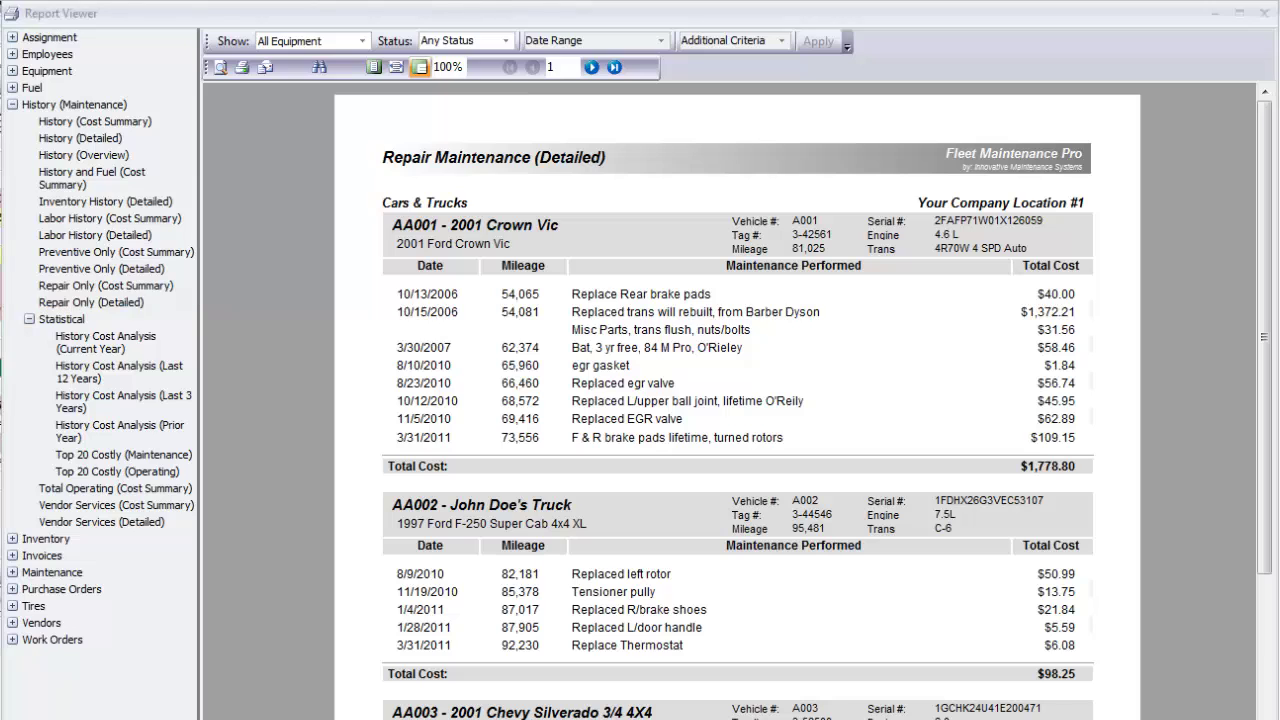
# In the Print dialog, enable Print to File with PDF File as the output type
pyautogui.click(241, 67)
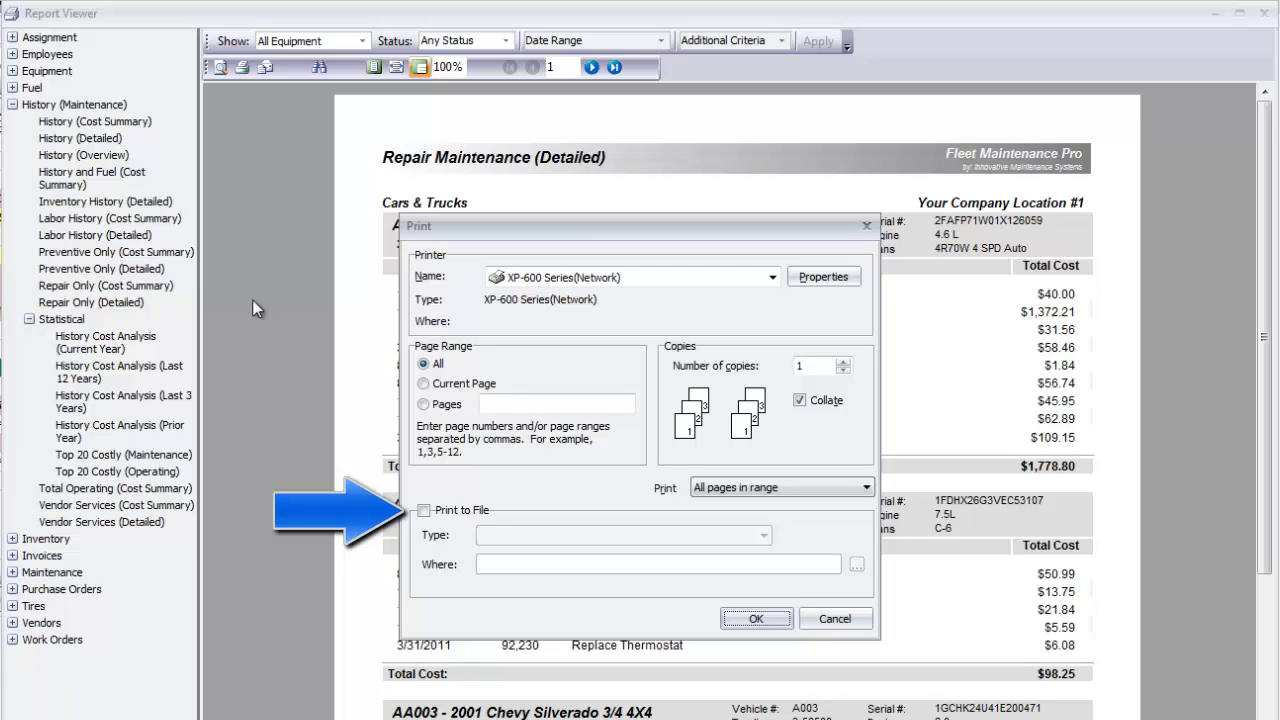
pyautogui.click(425, 511)
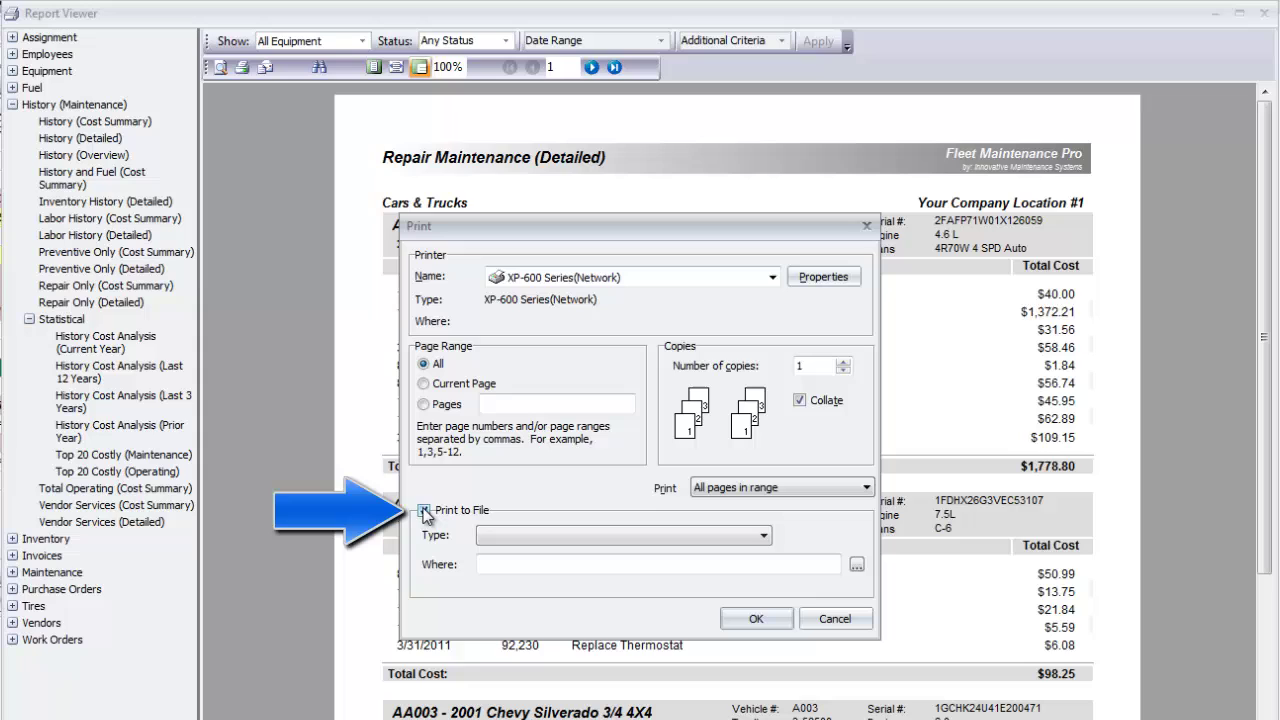
pyautogui.click(765, 535)
pyautogui.click(668, 592)
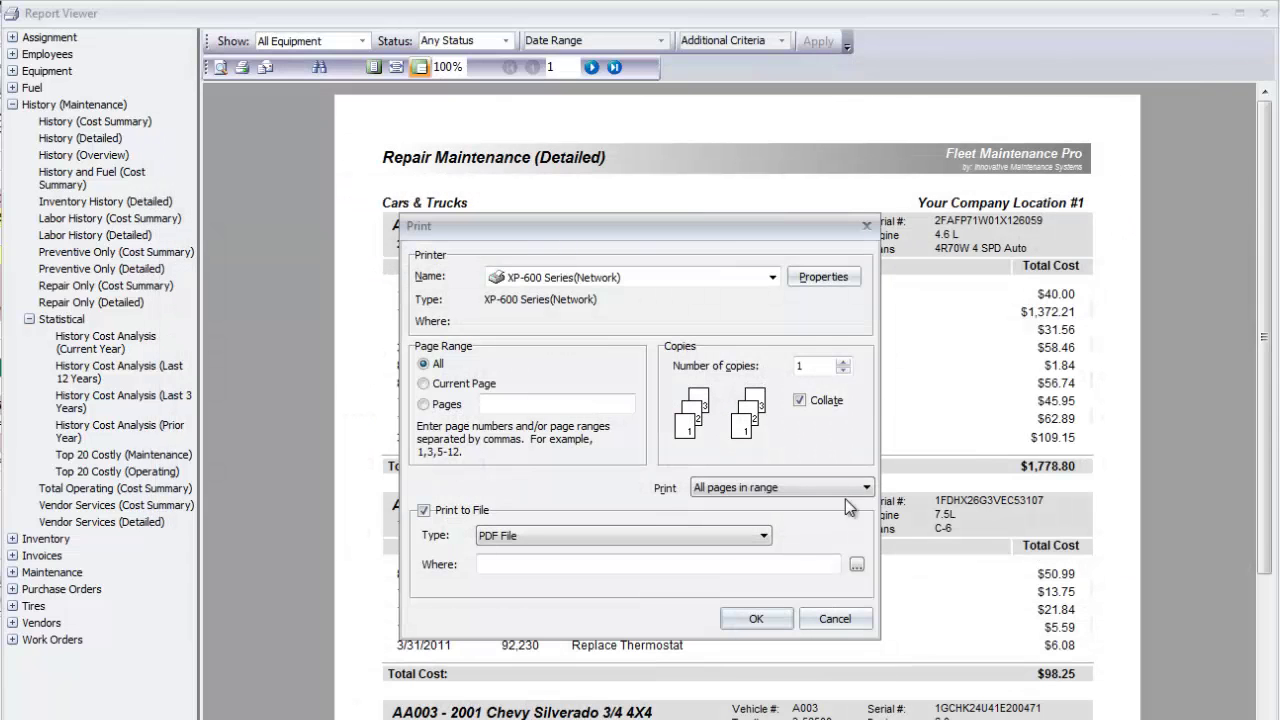
pyautogui.click(765, 538)
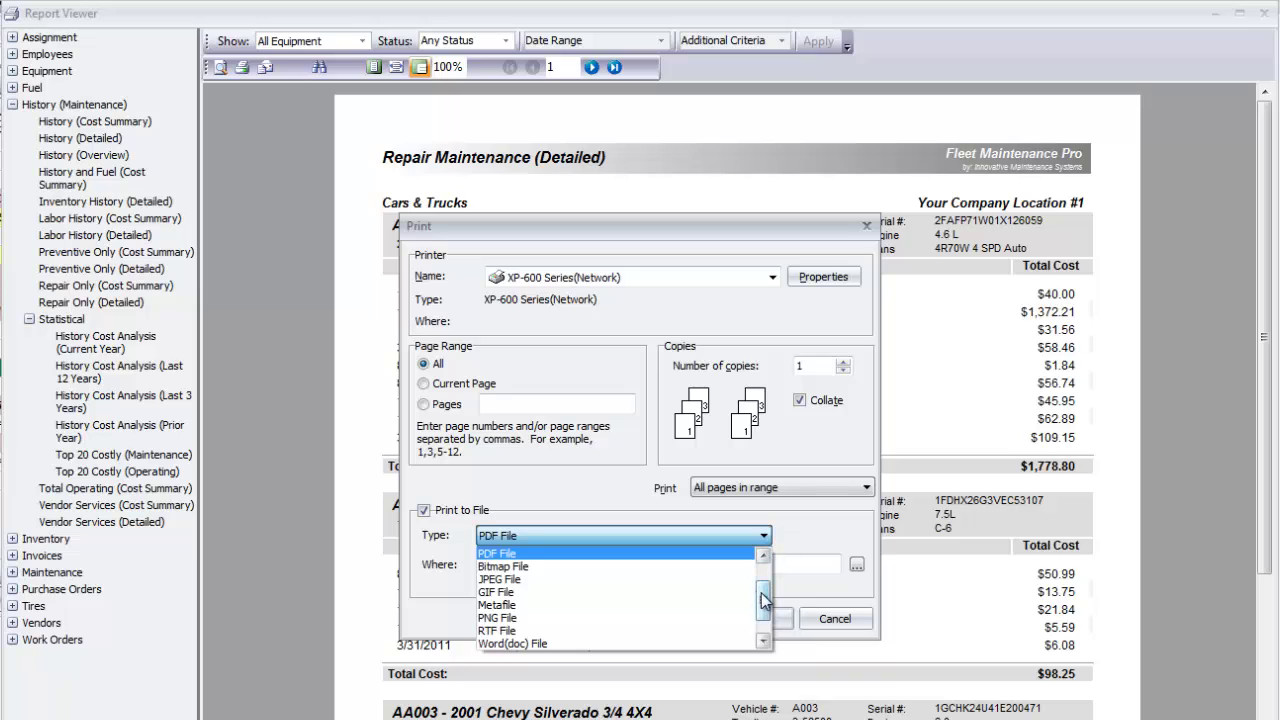
pyautogui.moveTo(765, 600); pyautogui.dragTo(765, 625)
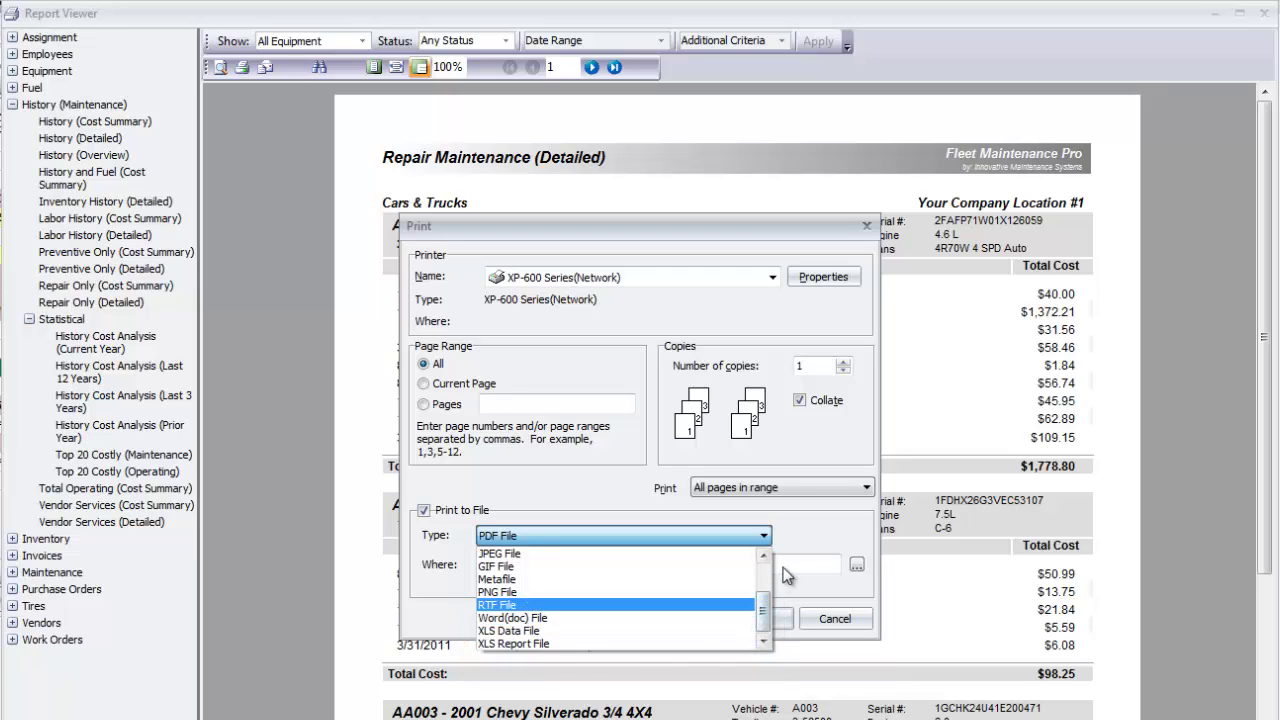
pyautogui.click(805, 533)
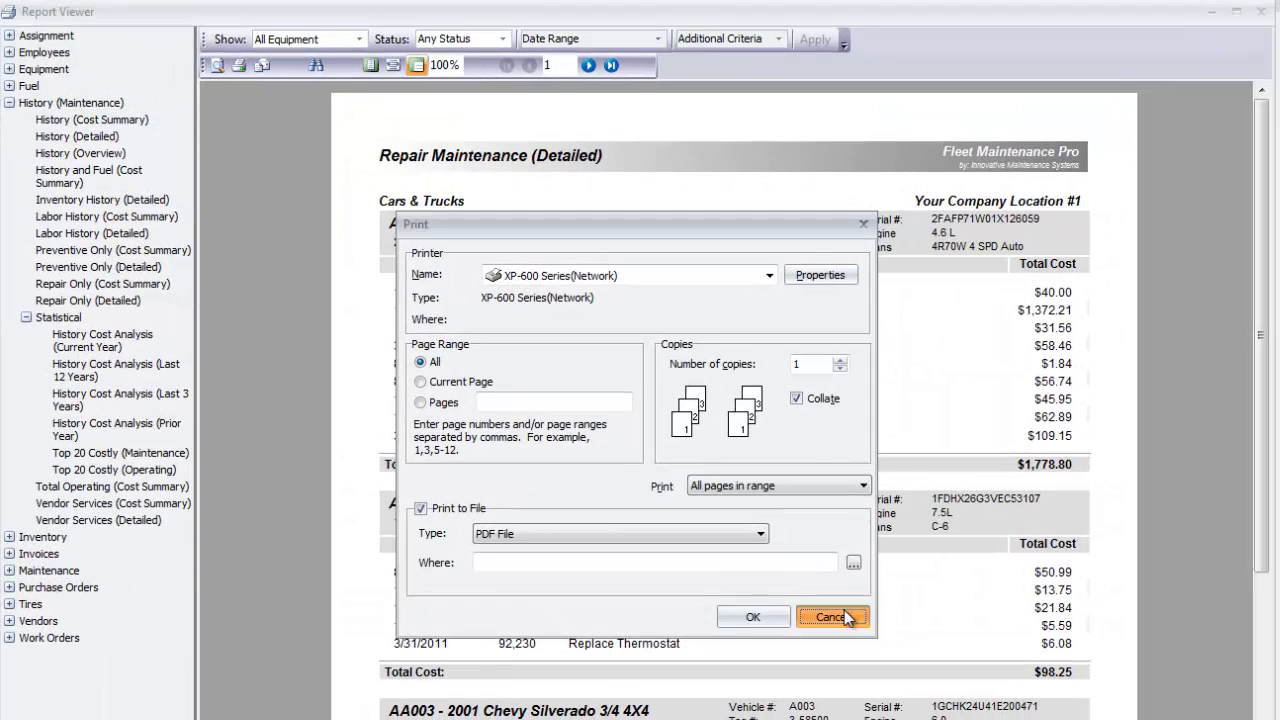
# Cancel the Print dialog, then dismiss the e-mail recipient selection without sending
pyautogui.click(832, 617)
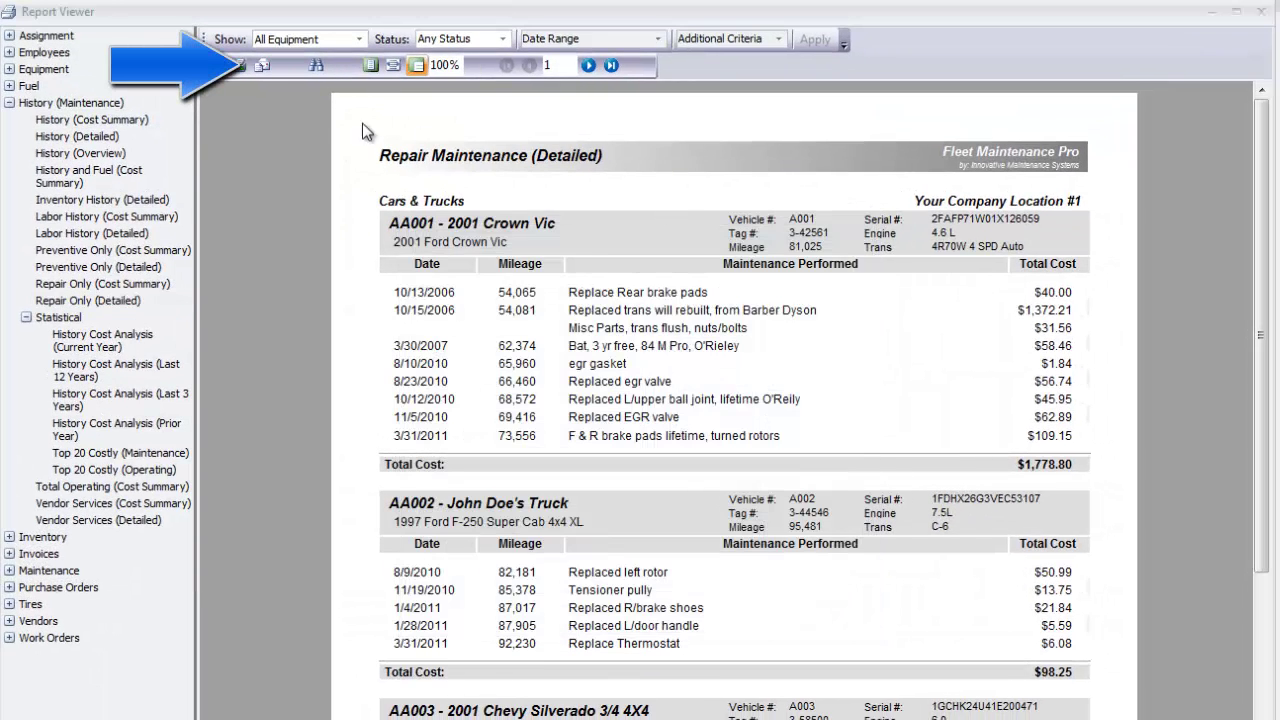
pyautogui.click(260, 66)
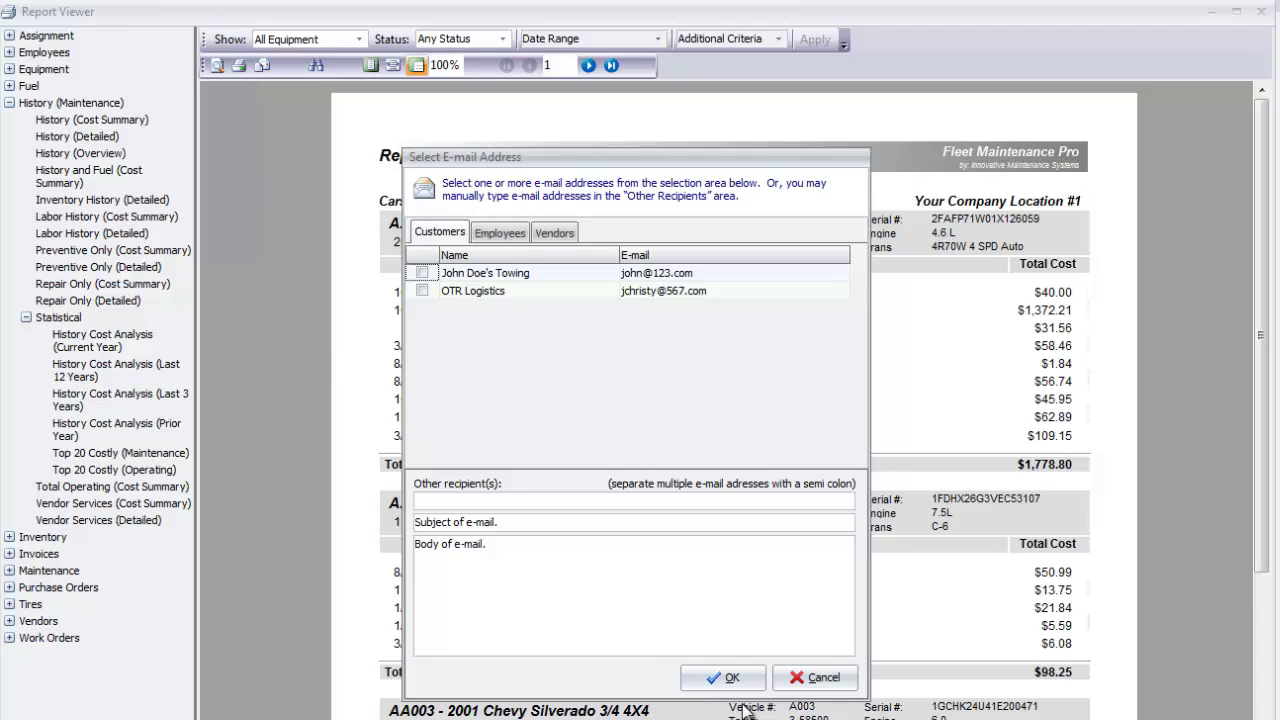
pyautogui.click(818, 679)
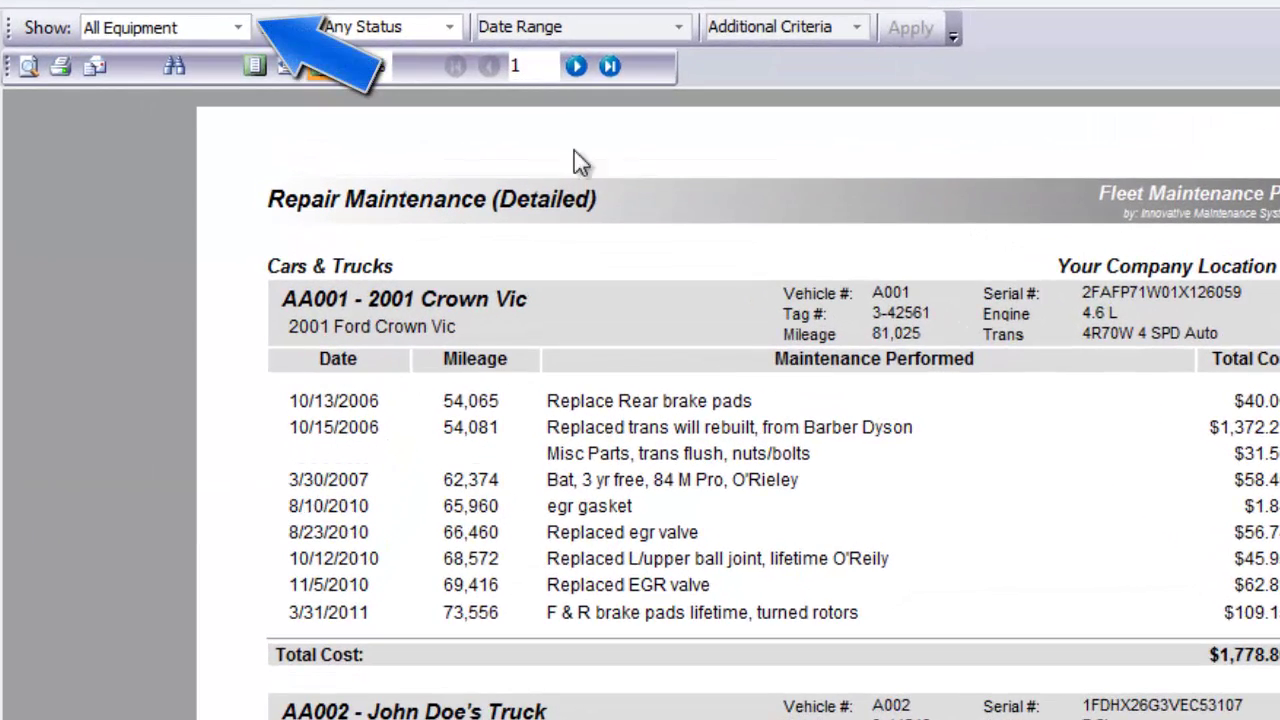
# Review the equipment and status filters, keeping All Equipment and Any Status
pyautogui.click(240, 28)
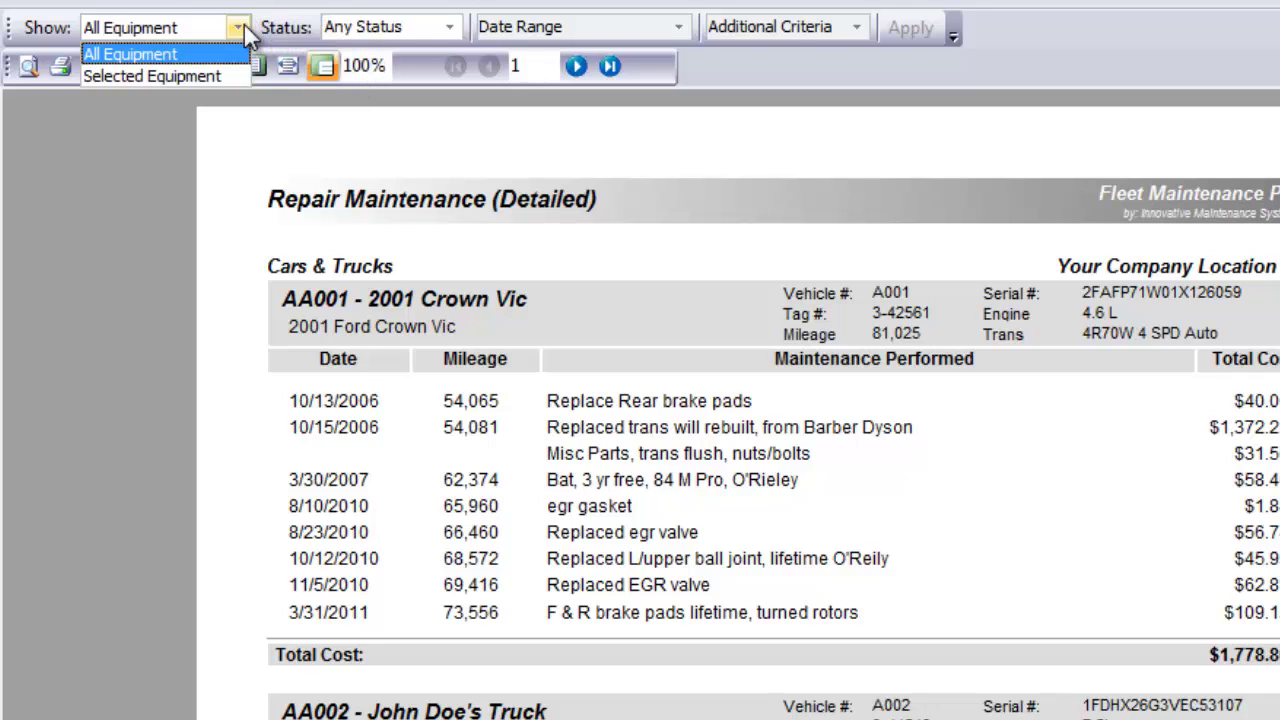
pyautogui.click(244, 26)
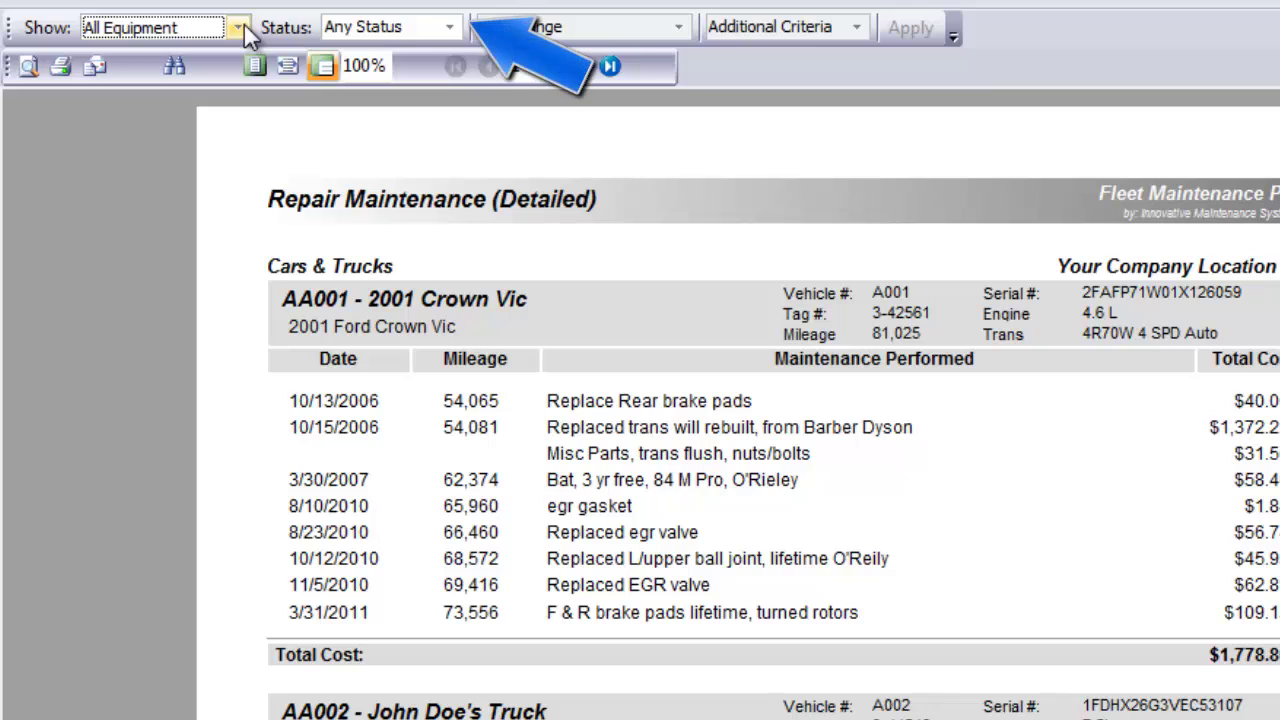
pyautogui.click(452, 30)
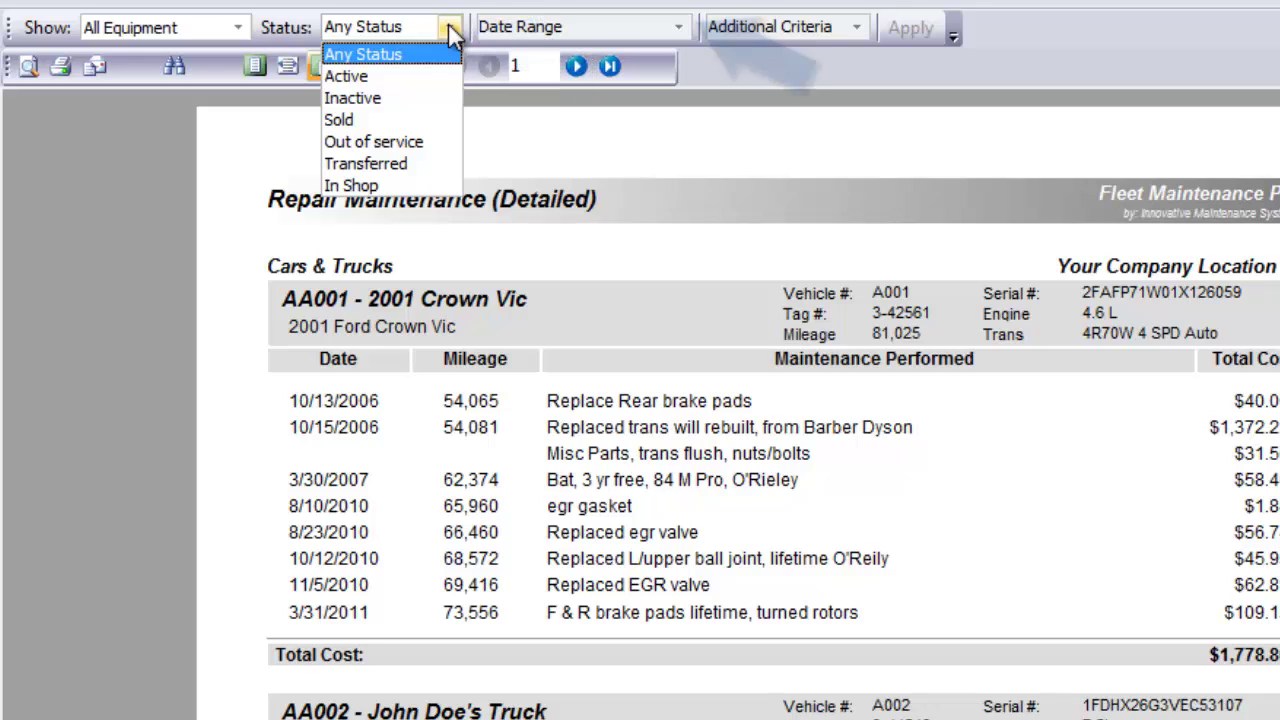
pyautogui.click(452, 30)
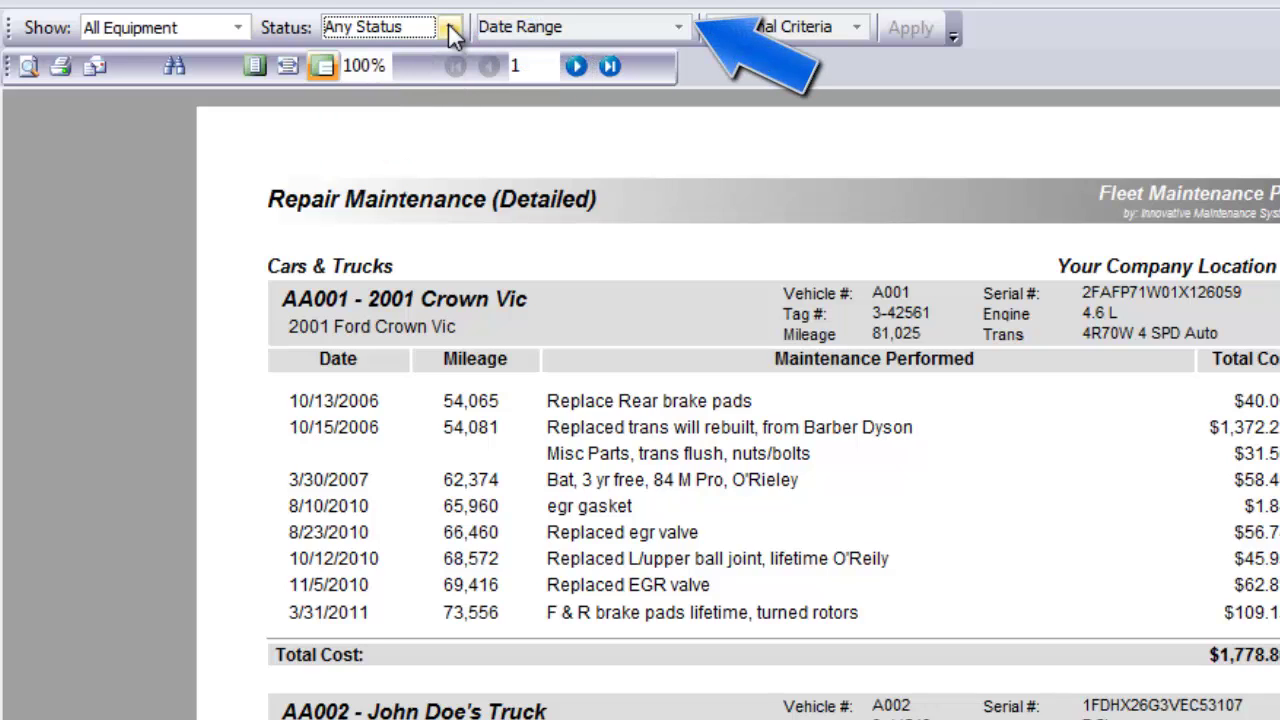
# Inspect the Current Year date range and start-date calendar, then turn off date filtering
pyautogui.click(680, 26)
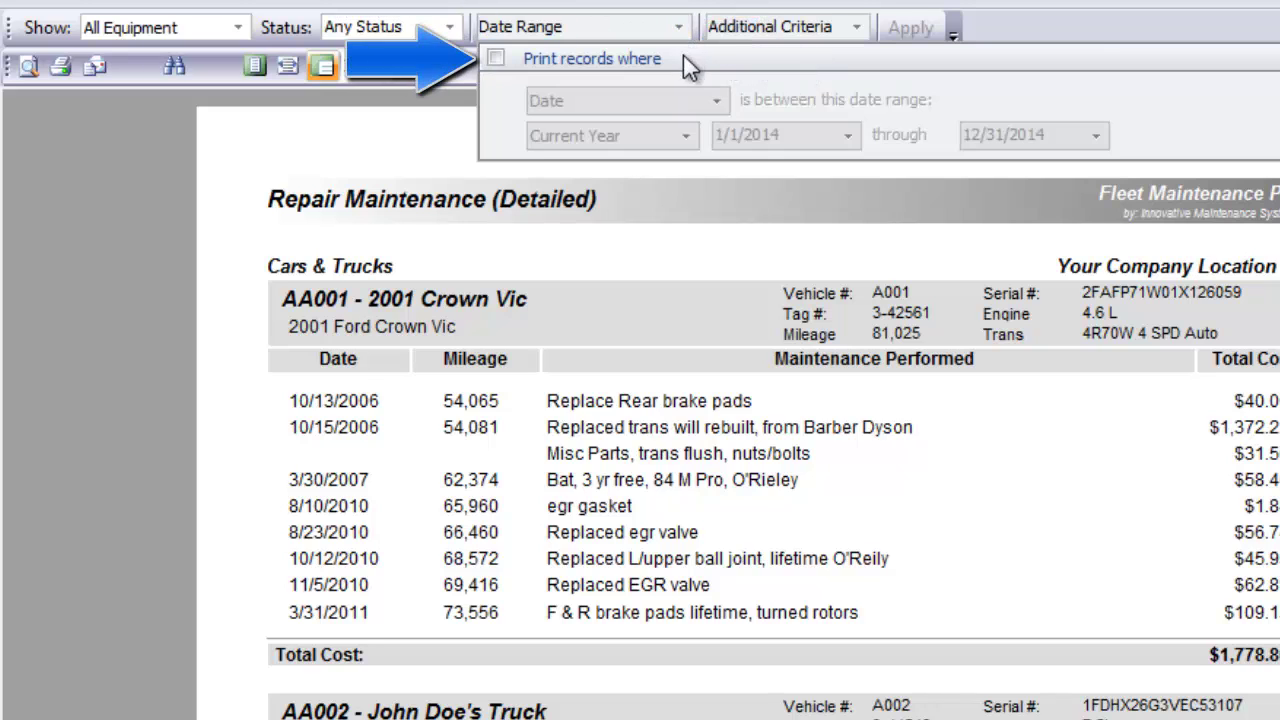
pyautogui.click(497, 58)
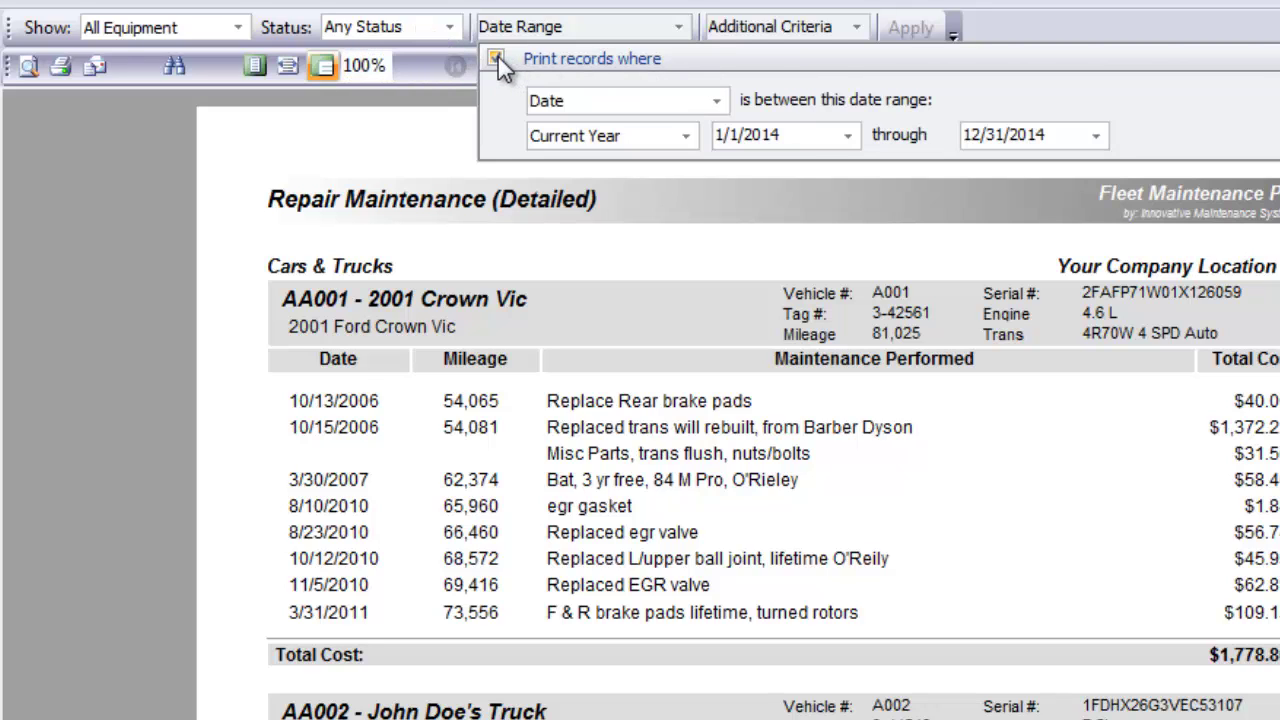
pyautogui.click(684, 136)
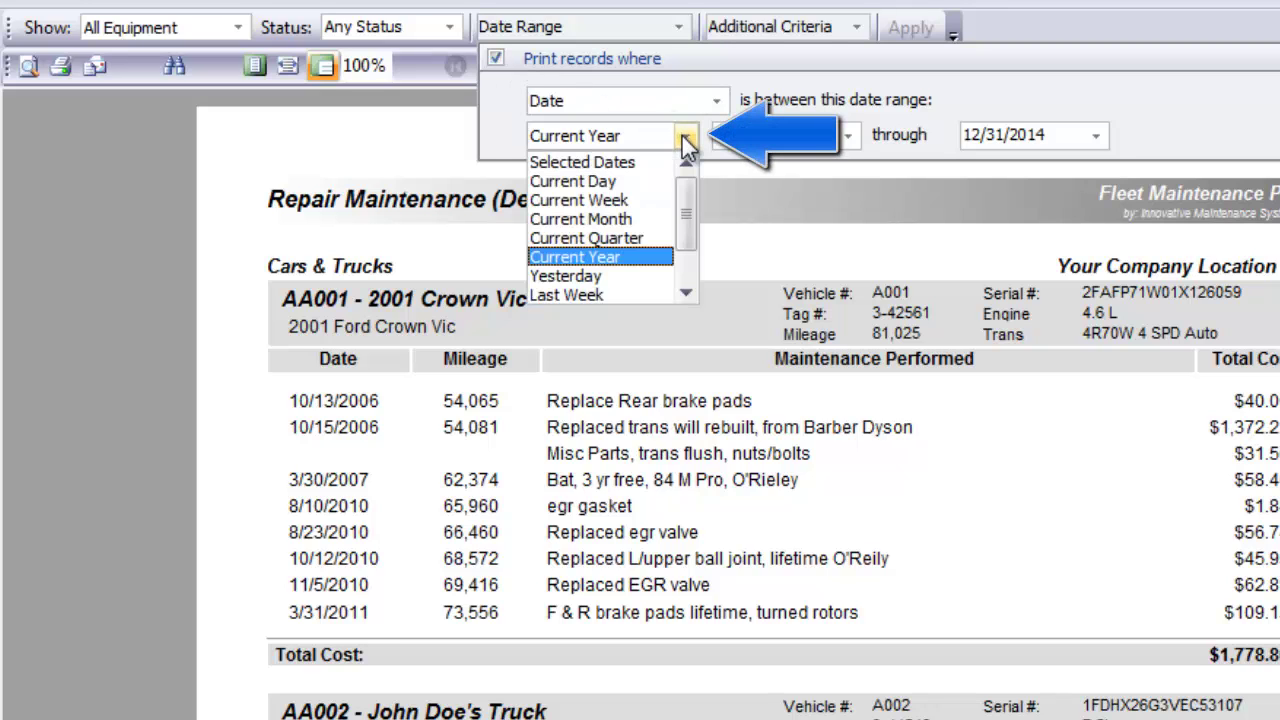
pyautogui.click(851, 135)
pyautogui.click(851, 135)
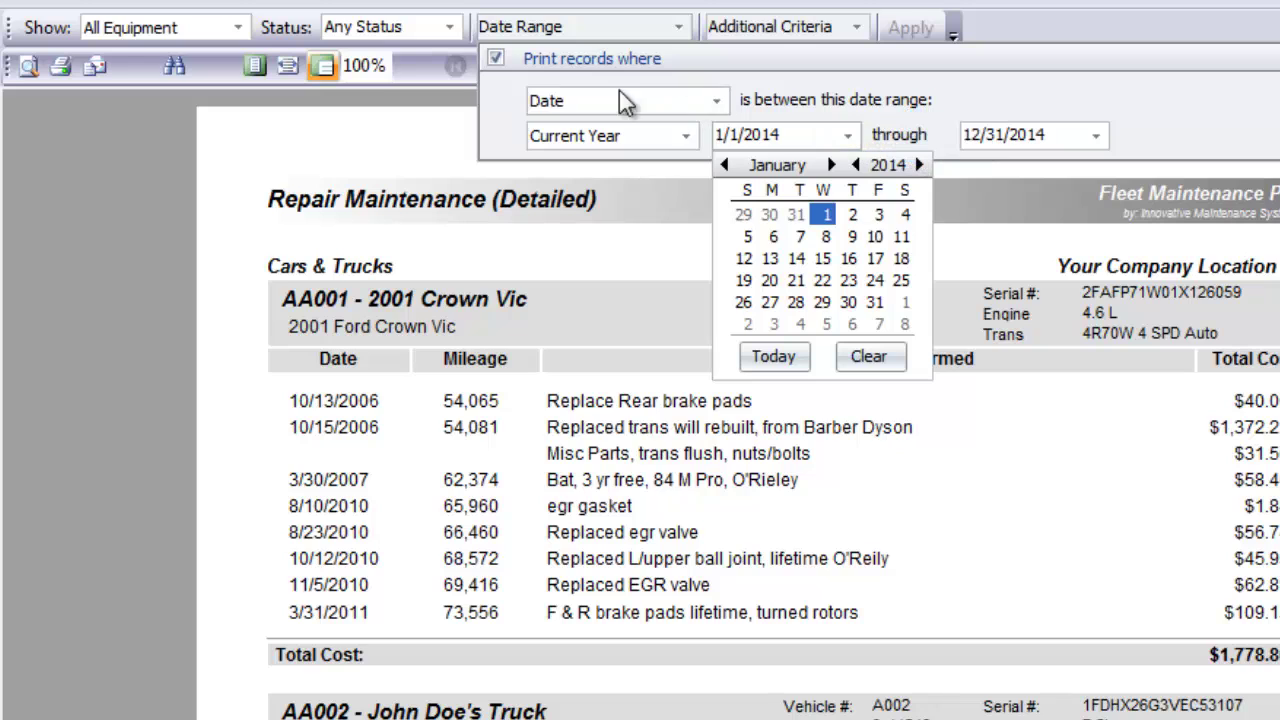
pyautogui.click(496, 59)
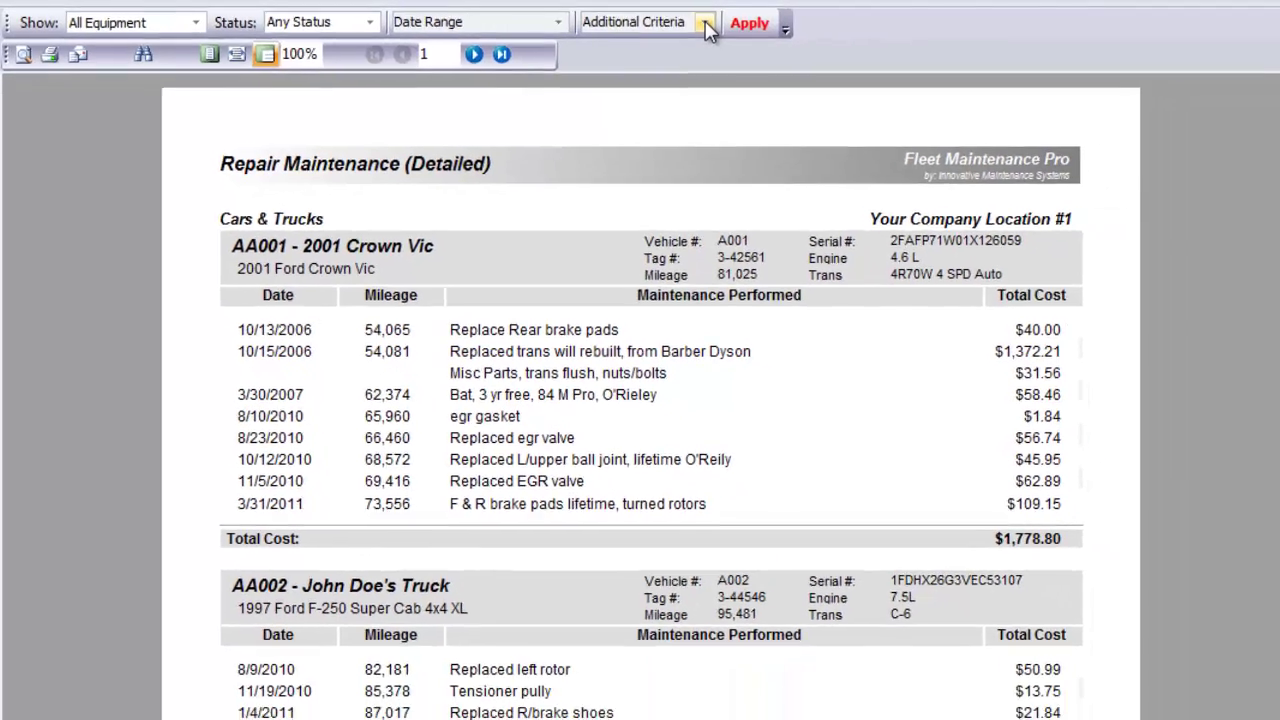
# Filter the report to Maintenance Performed Like 'brake', then reload Repair Only (Detailed) unfiltered
pyautogui.click(706, 23)
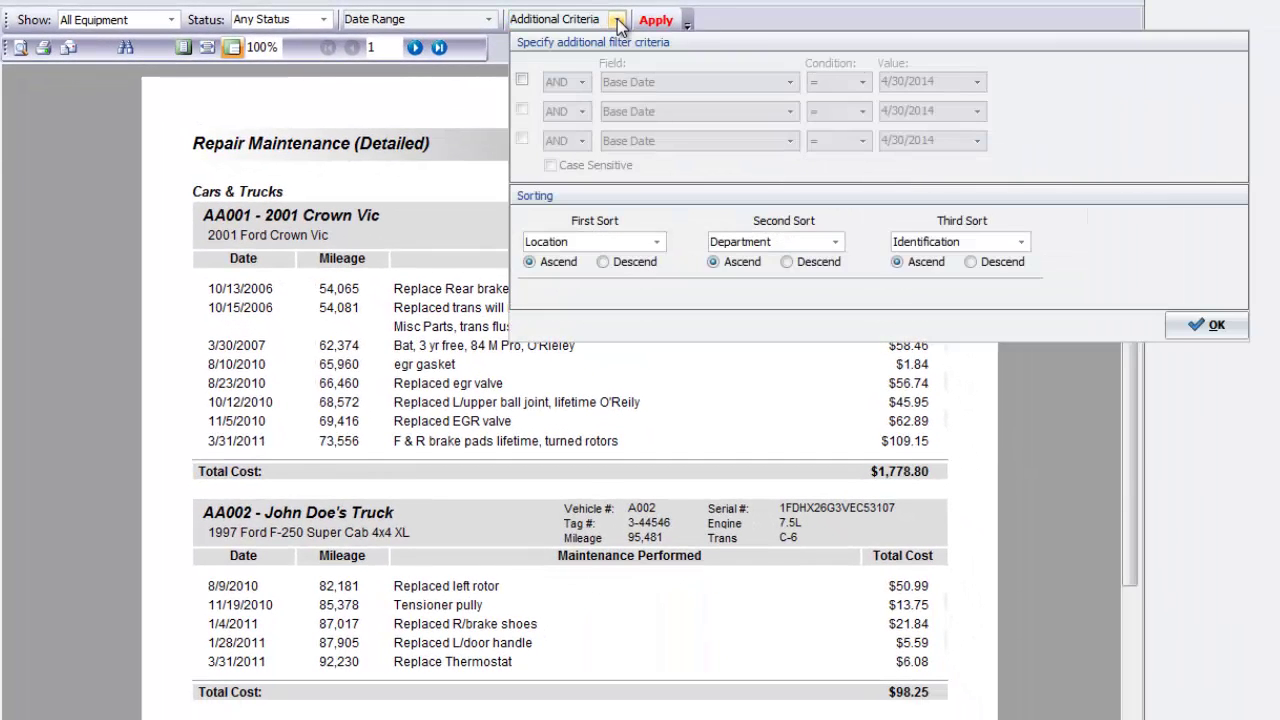
pyautogui.click(523, 79)
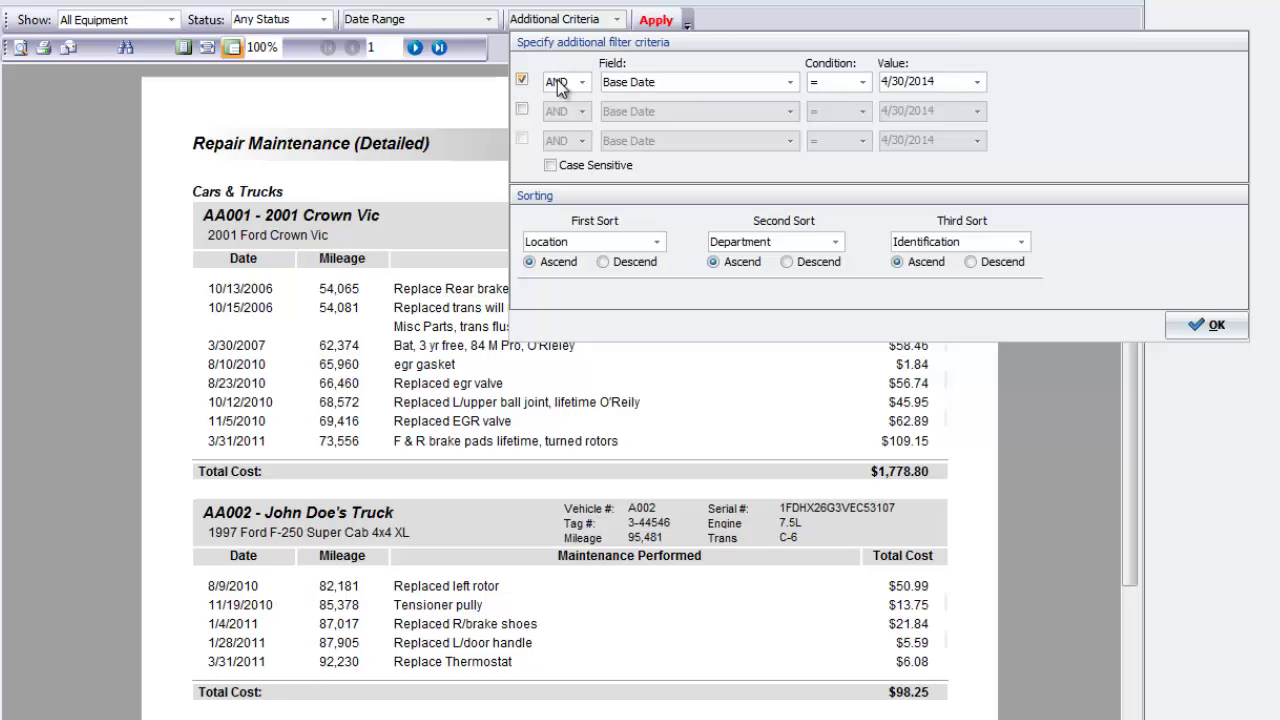
pyautogui.click(790, 82)
pyautogui.scroll(-2, 785, 135)
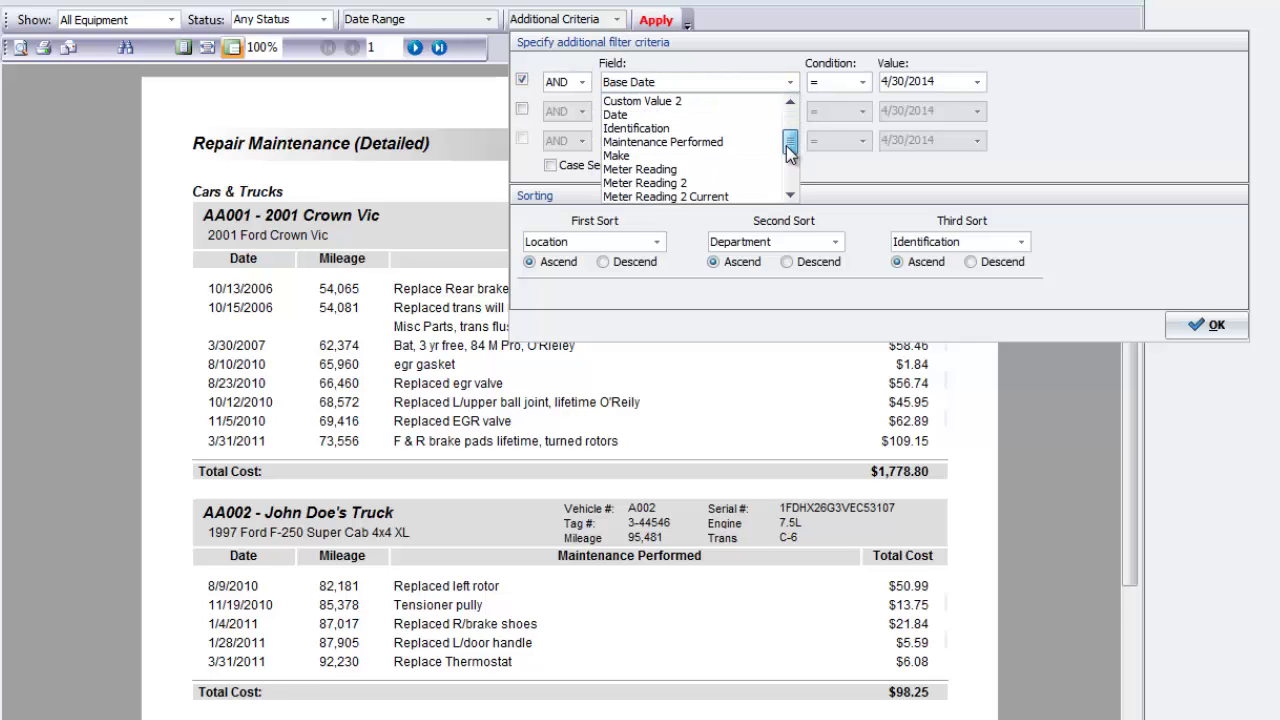
pyautogui.click(729, 142)
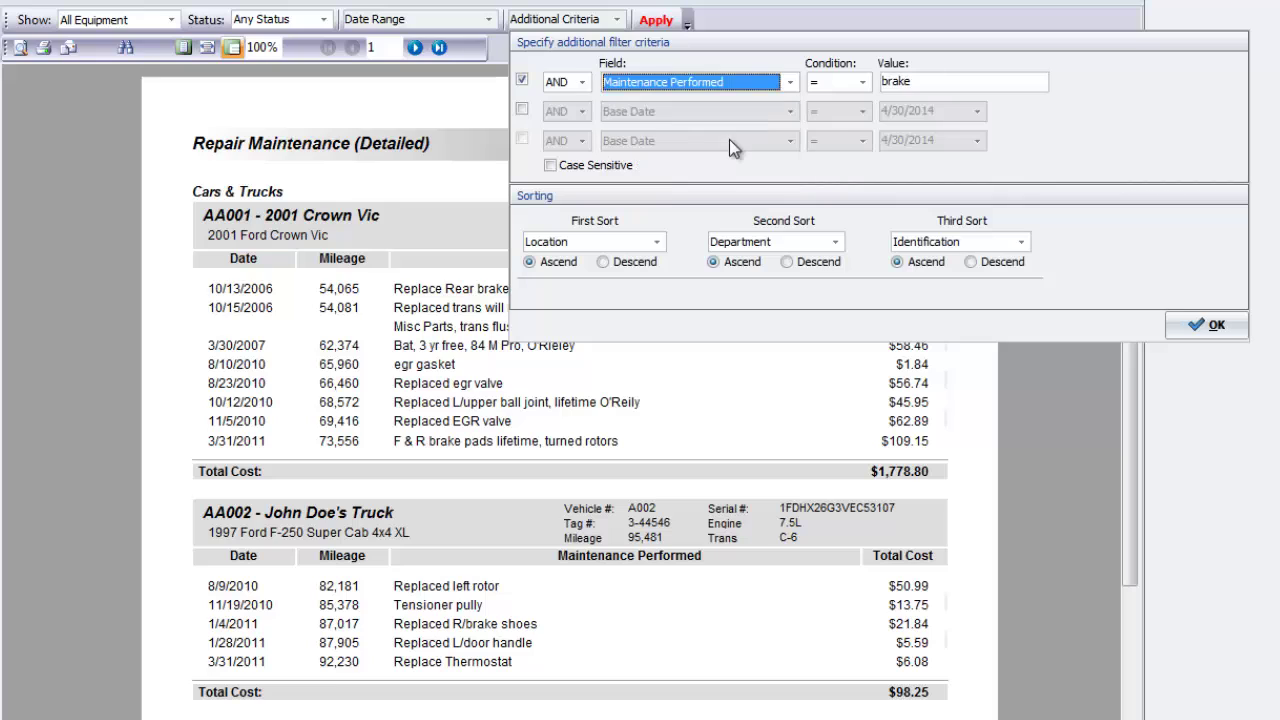
pyautogui.click(862, 82)
pyautogui.click(836, 186)
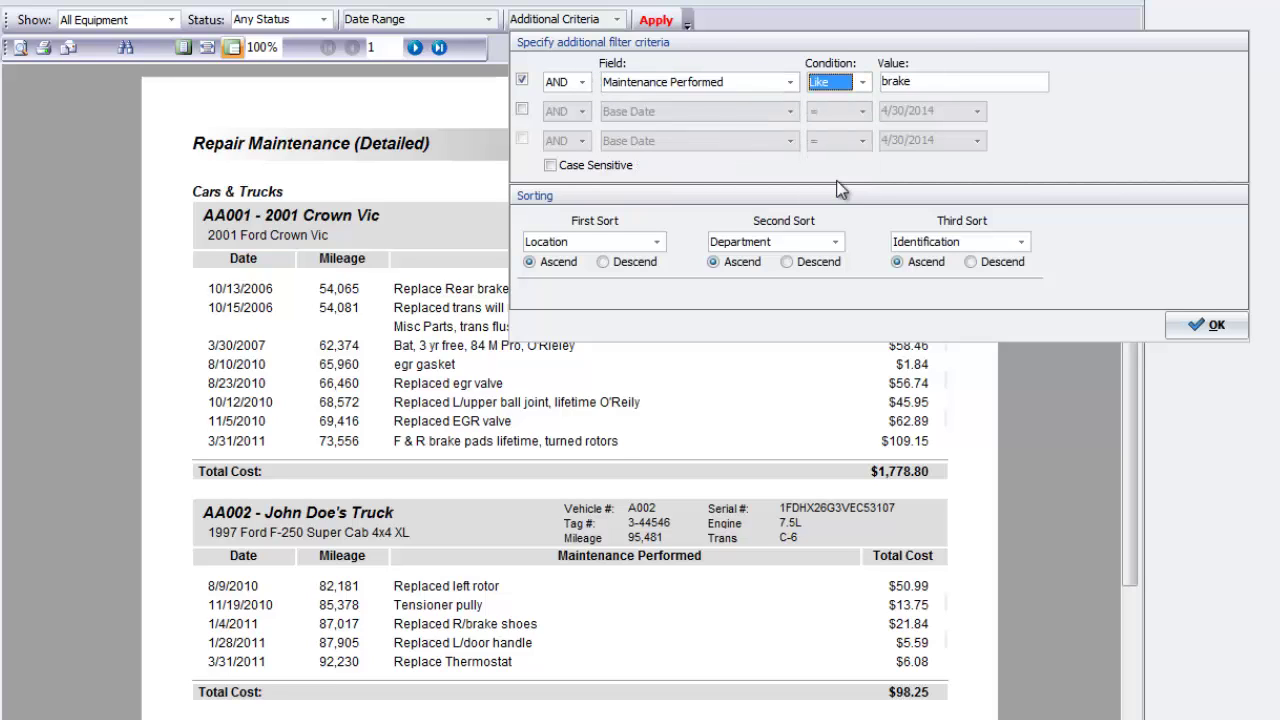
pyautogui.click(918, 82)
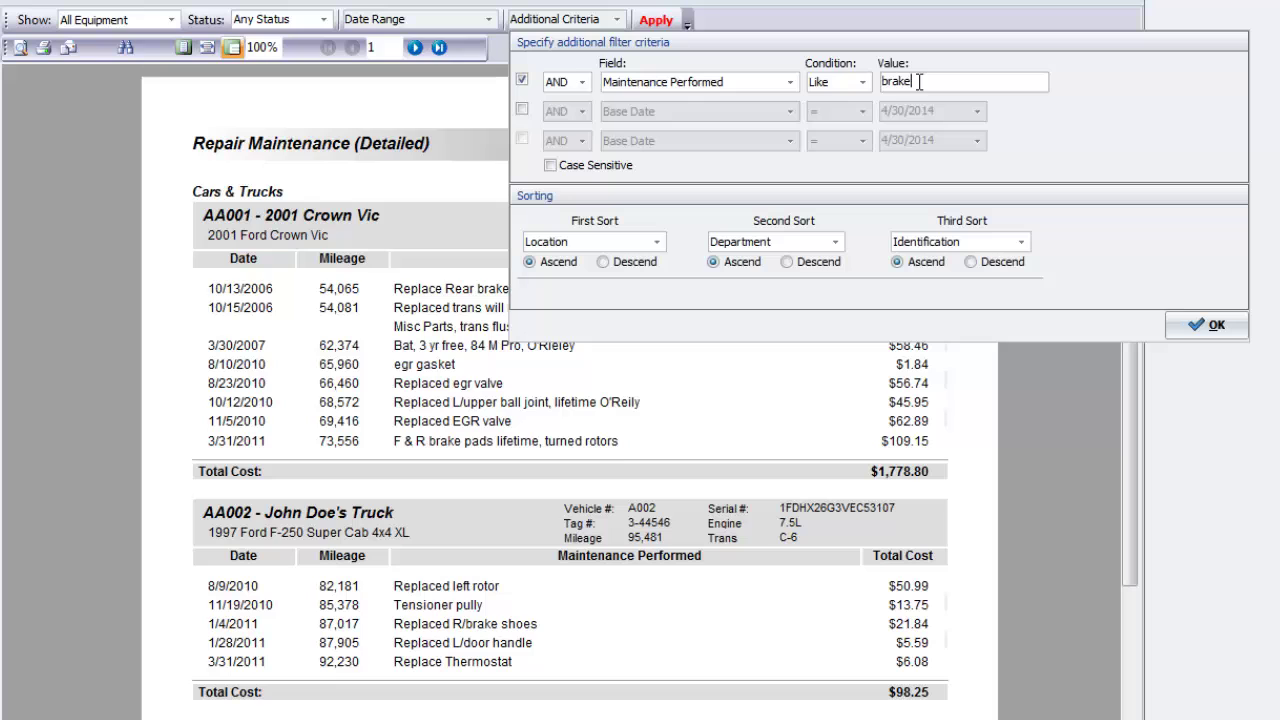
pyautogui.click(1177, 326)
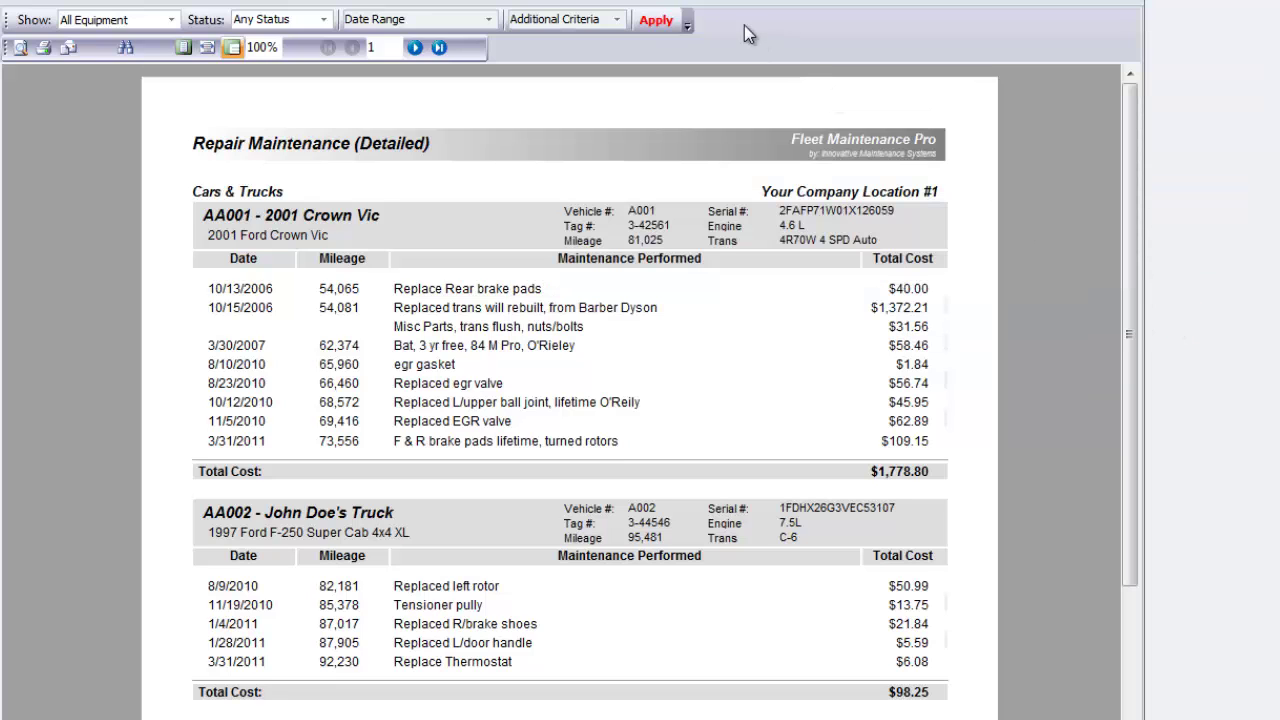
pyautogui.click(658, 22)
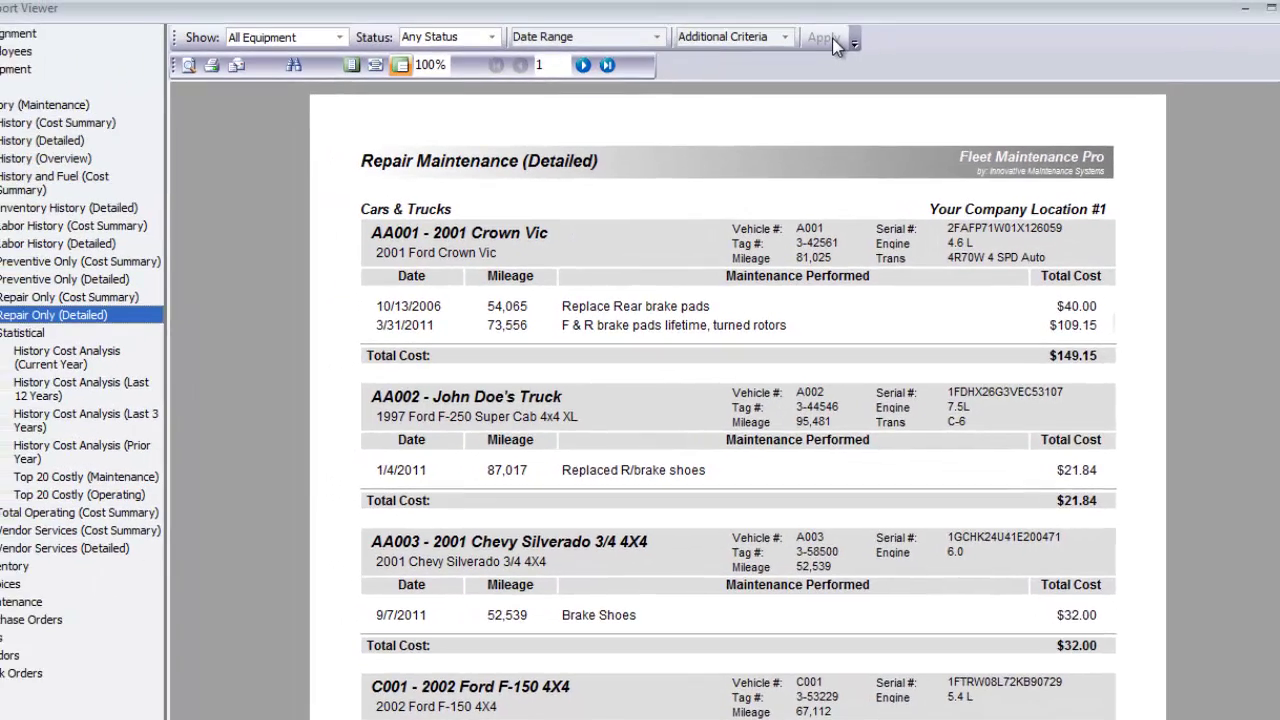
pyautogui.click(92, 320)
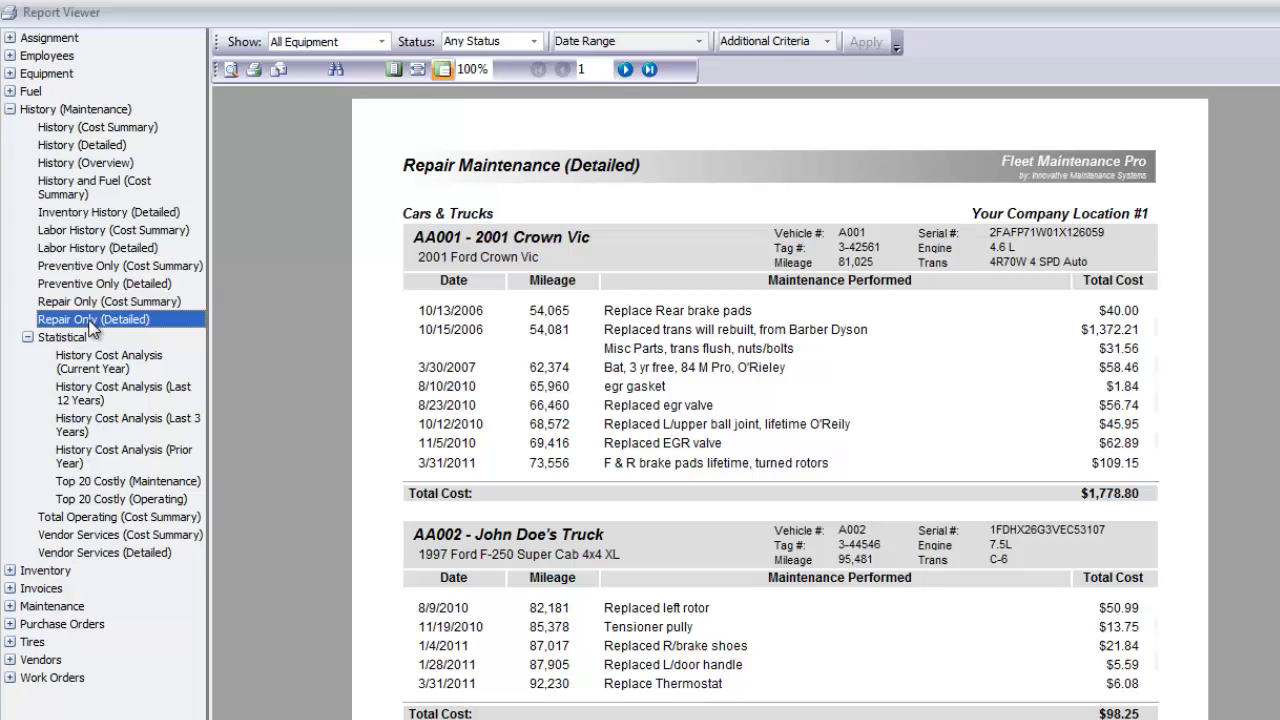
# Open the equipment General Information report
pyautogui.click(10, 74)
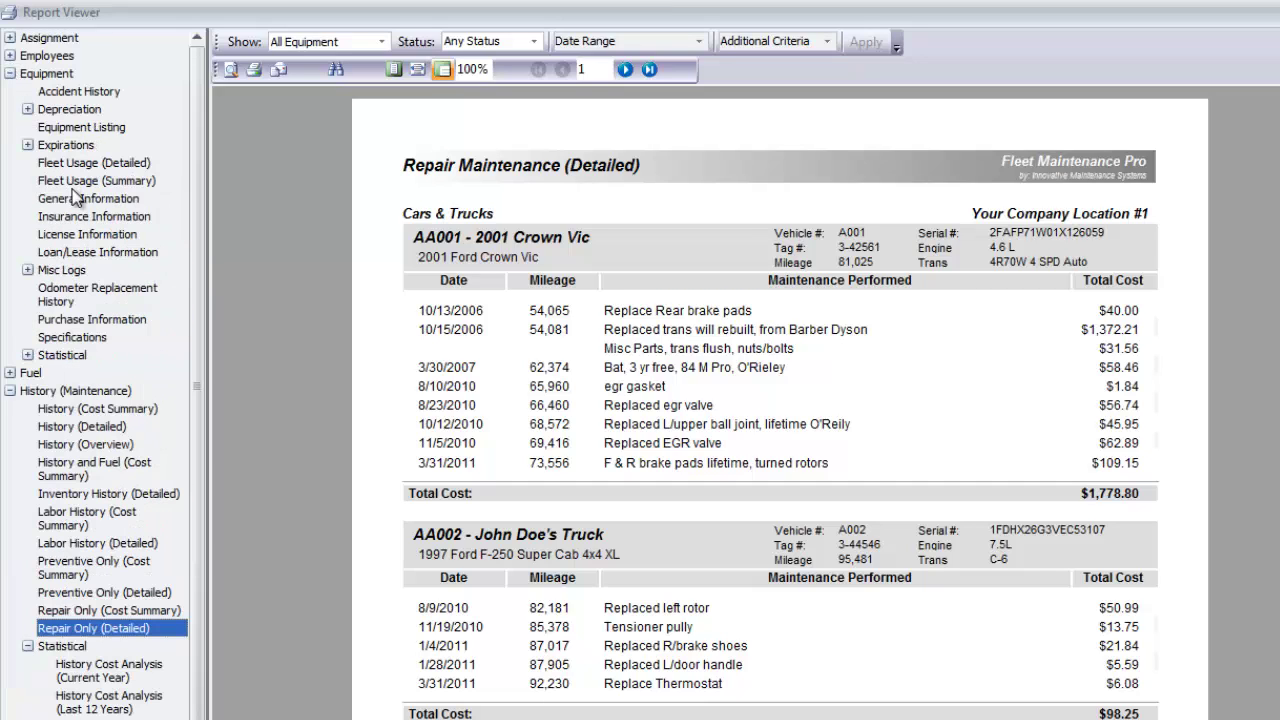
pyautogui.click(84, 200)
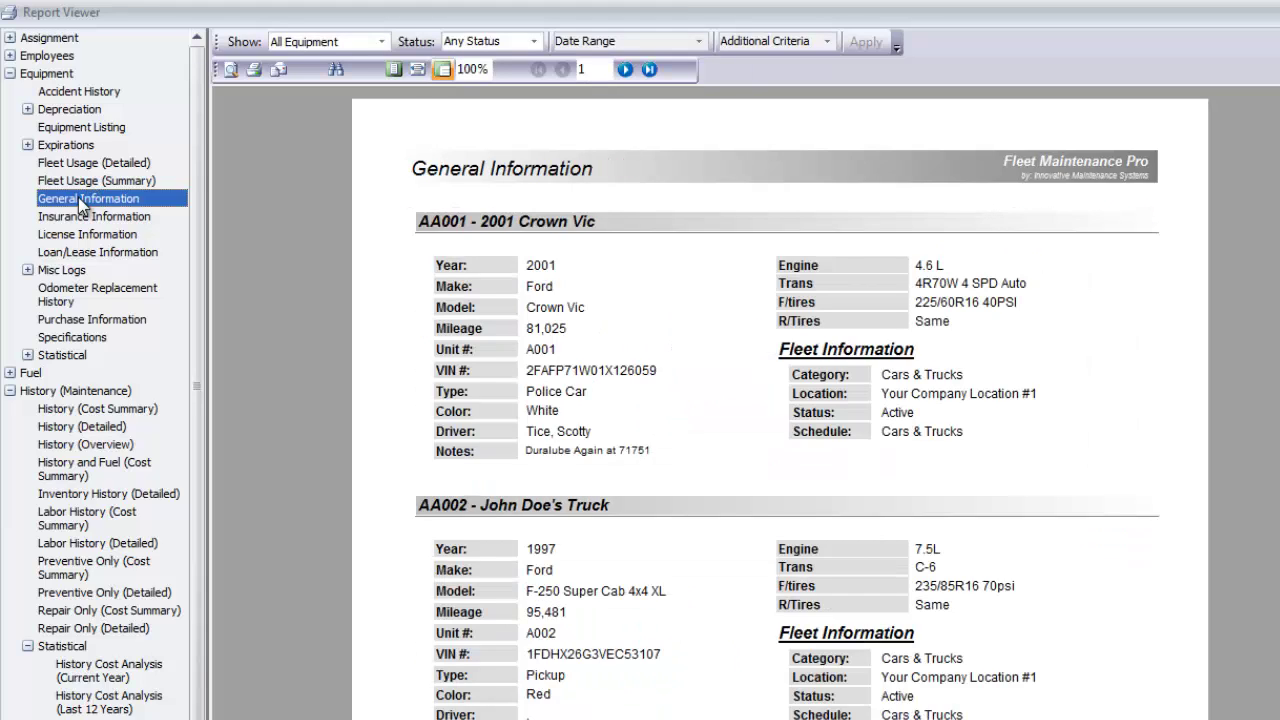
pyautogui.click(10, 74)
# Open Fuel Transaction History (Detailed), then collapse the Fuel and History (Maintenance) groups
pyautogui.click(10, 91)
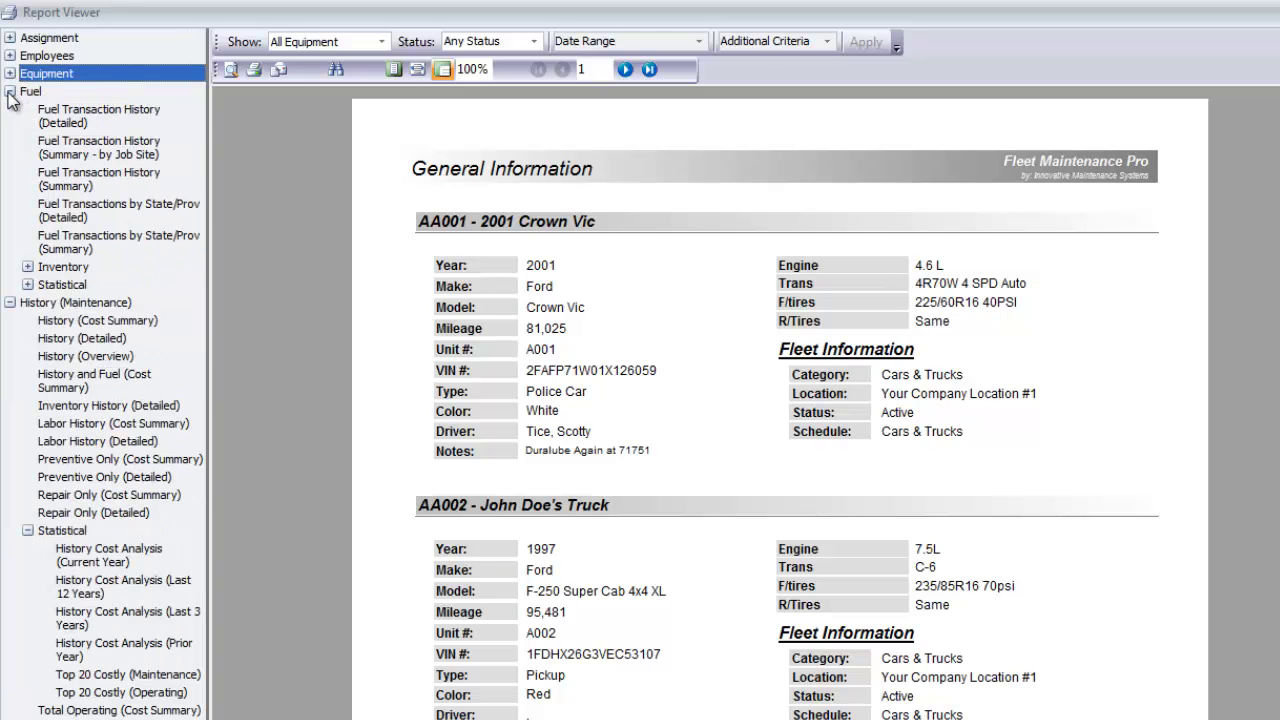
pyautogui.click(72, 112)
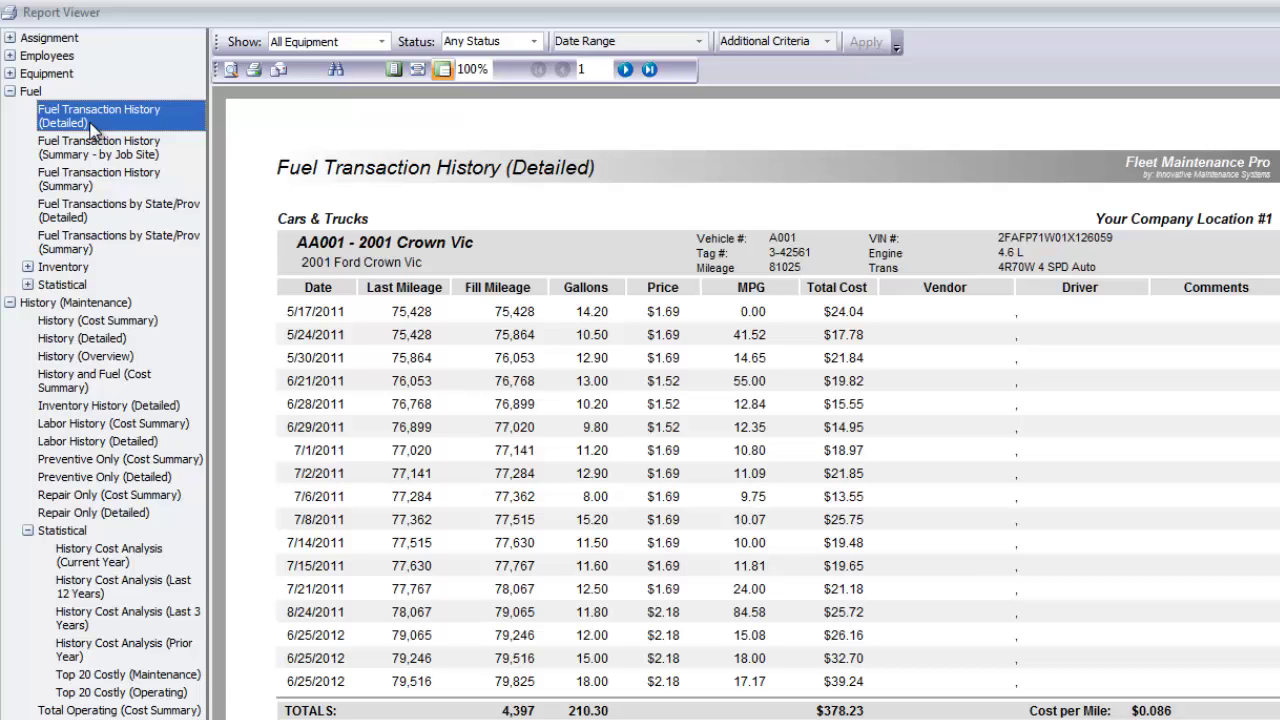
pyautogui.click(10, 91)
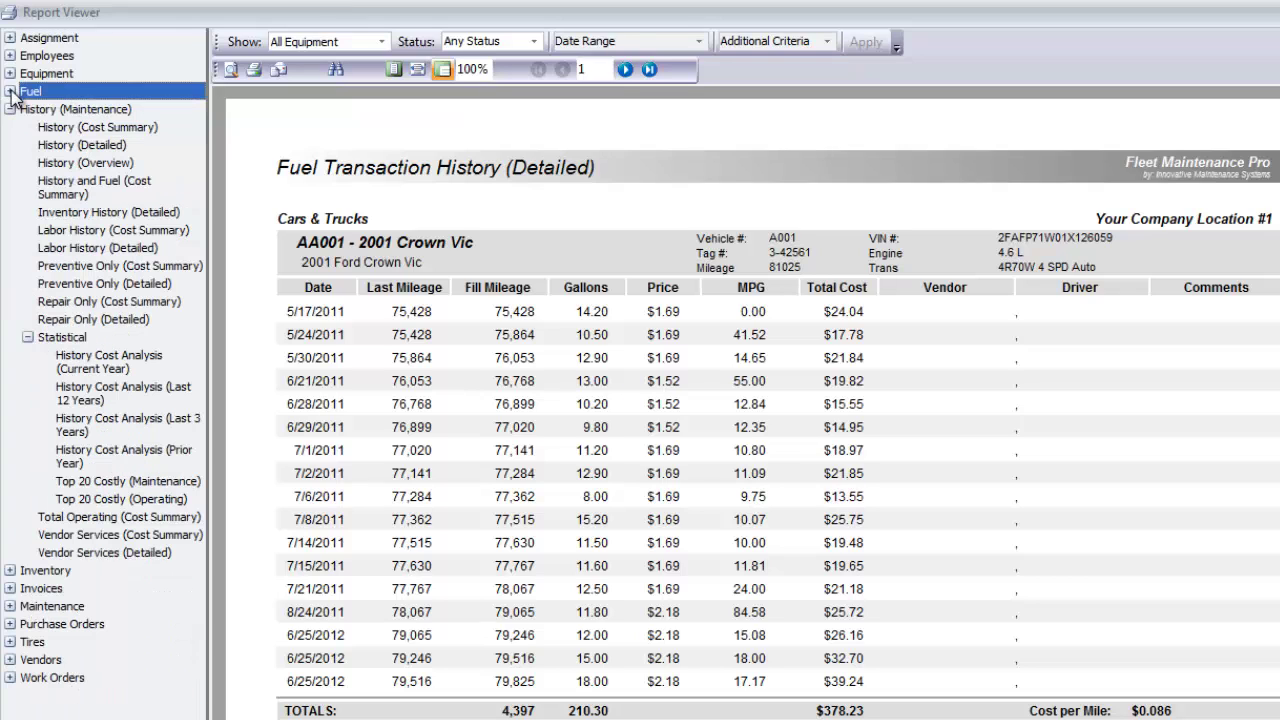
pyautogui.click(10, 109)
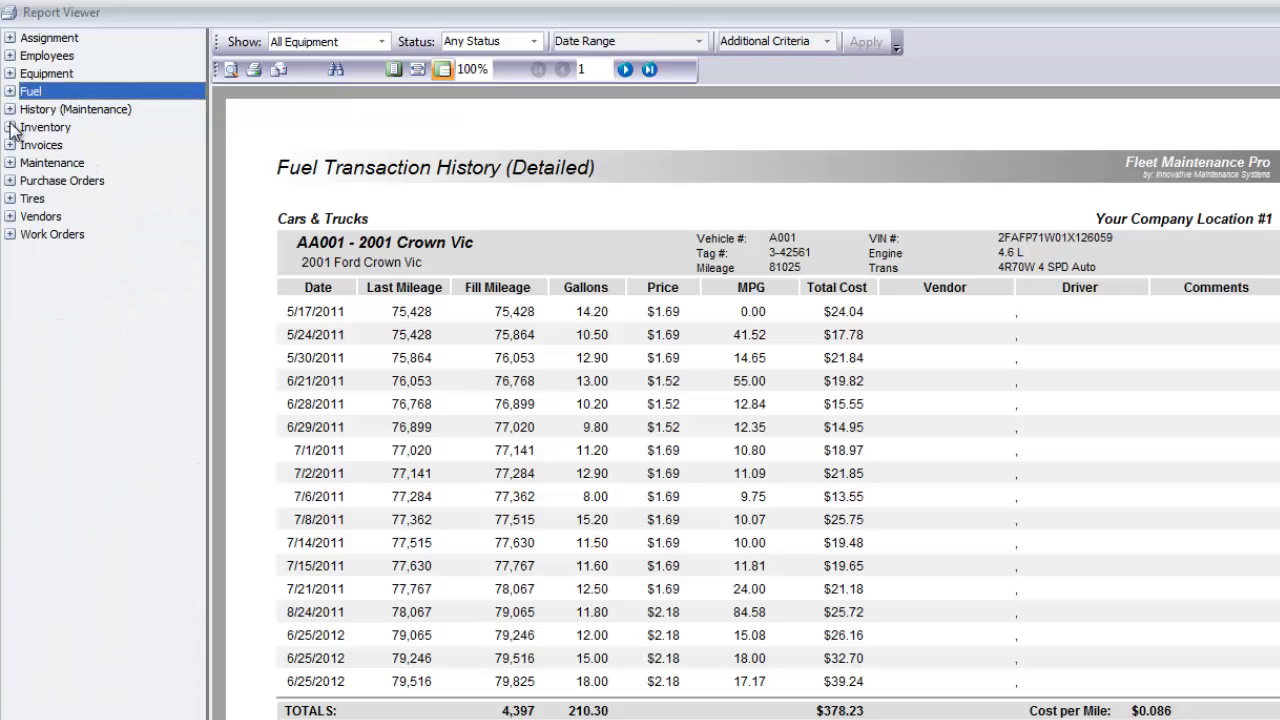
# Open the Inventory Listing report, then the Work Orders (Open) report showing Work Order #1138
pyautogui.click(10, 127)
pyautogui.click(93, 147)
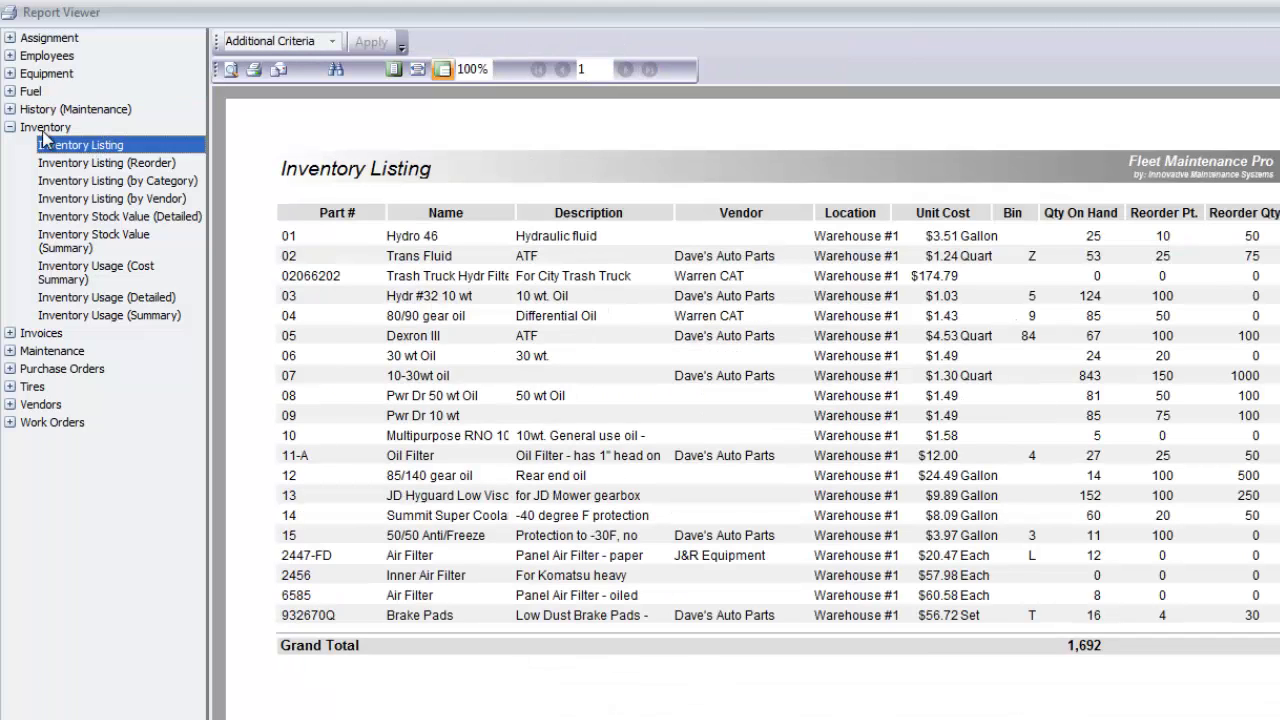
pyautogui.click(10, 127)
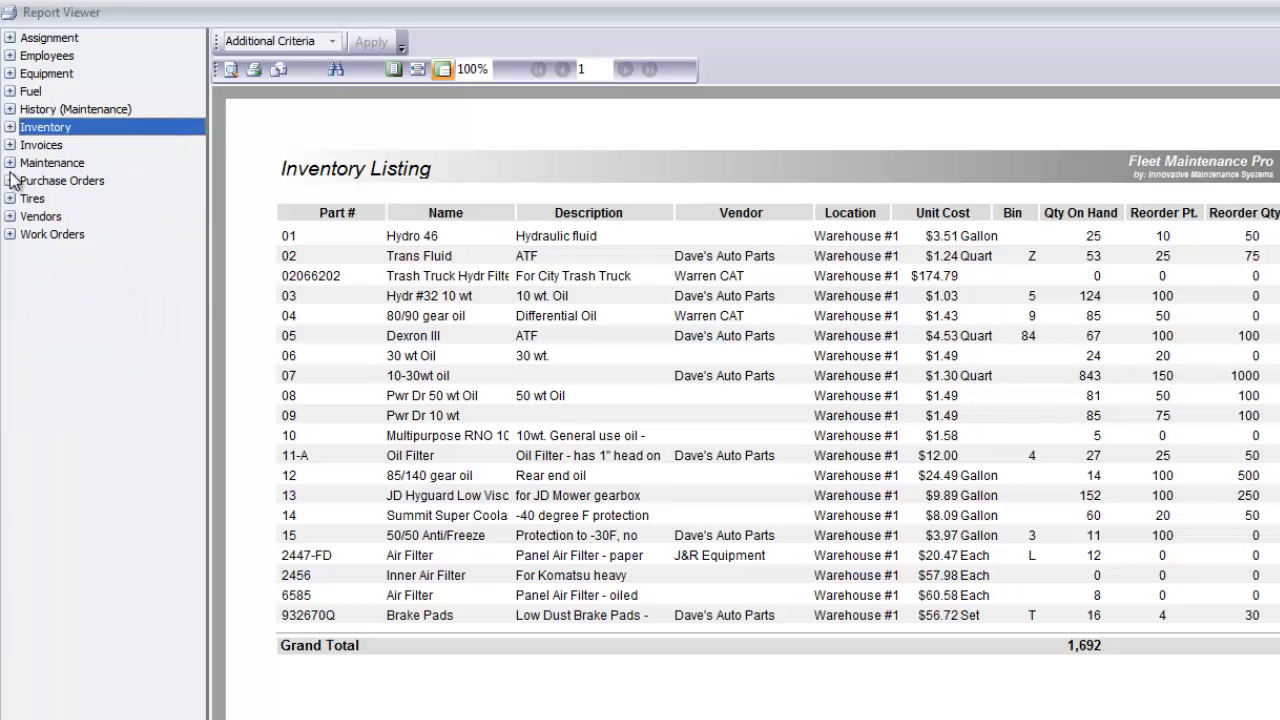
pyautogui.click(10, 234)
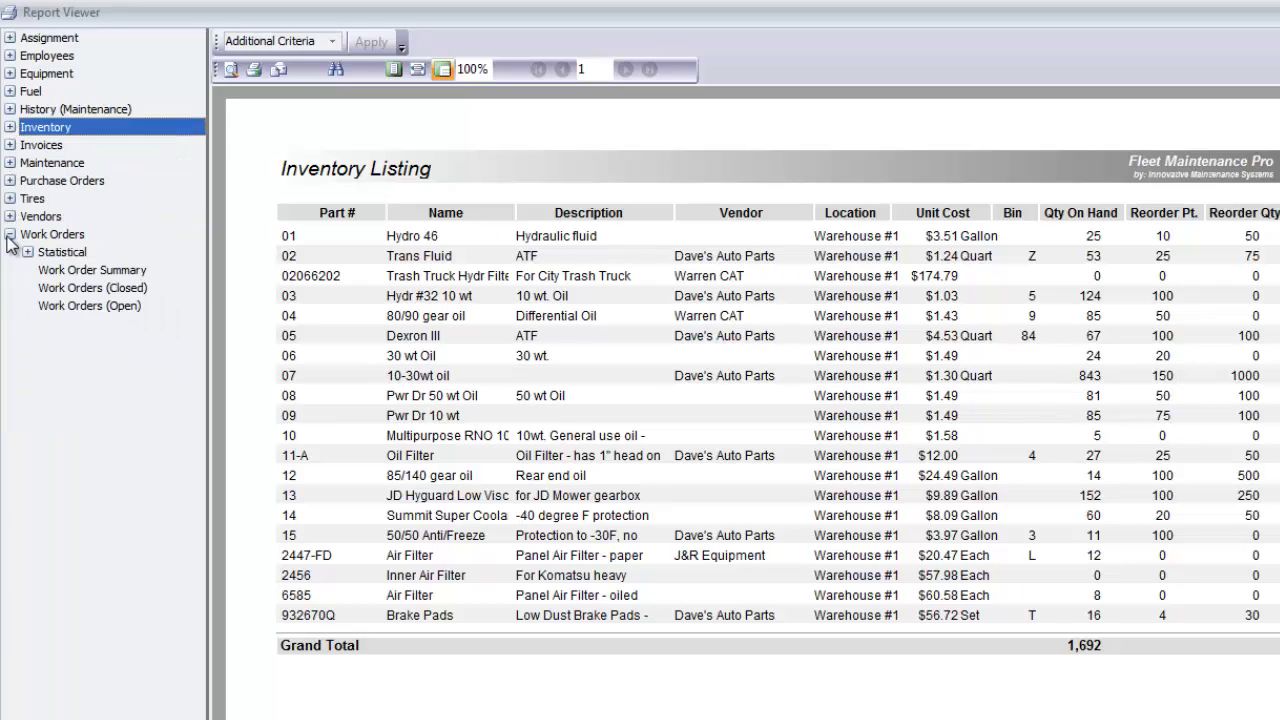
pyautogui.click(104, 308)
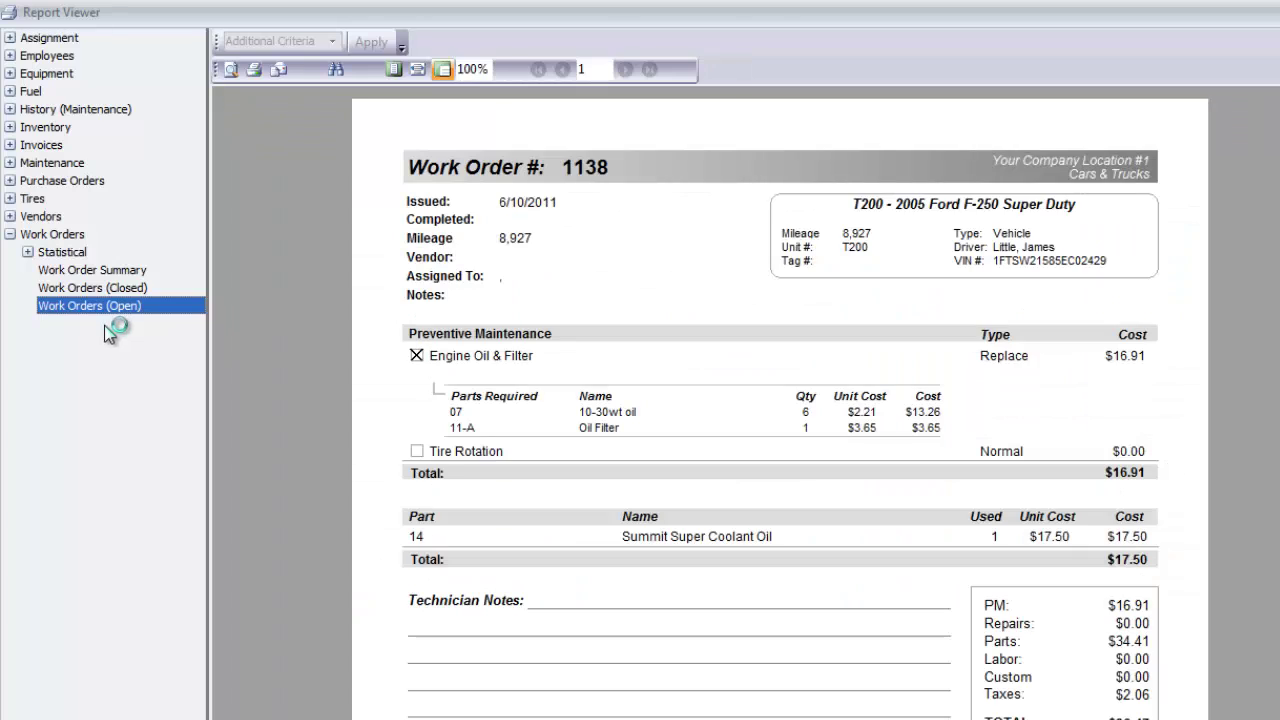